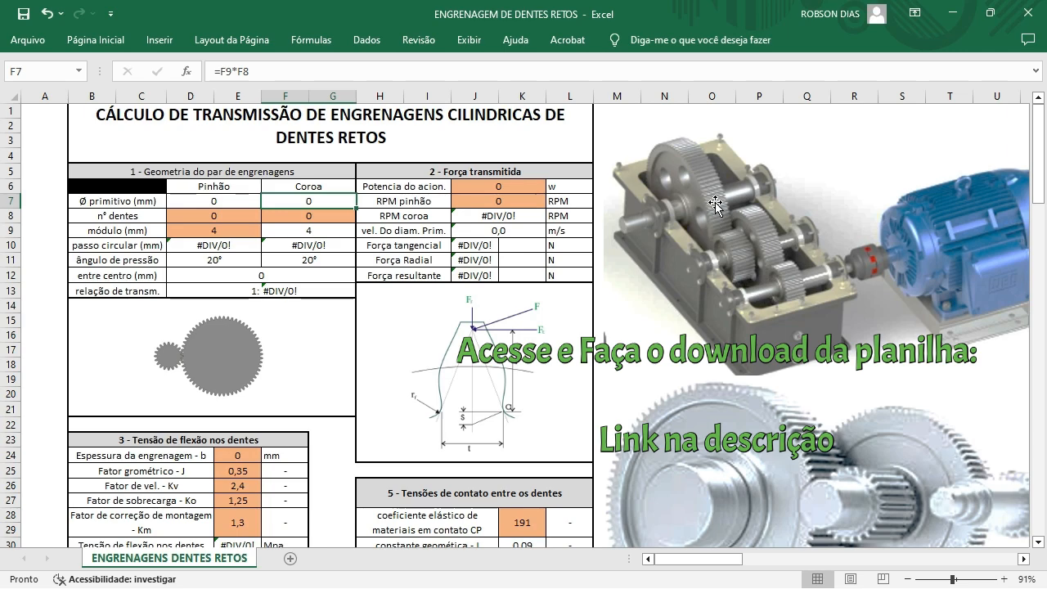
Set the pinion's number of teeth to 24 in the gear pair geometry table.
scroll(818, 299, "down", 3)
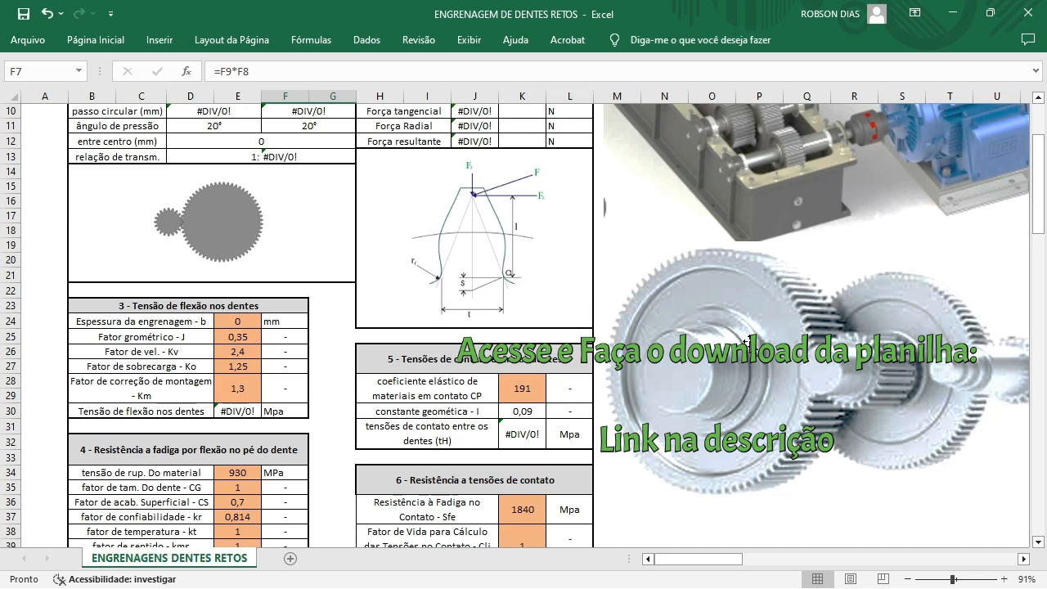
mouse_move(729, 559)
left_mouse_down()
mouse_move(744, 566)
mouse_move(727, 564)
left_mouse_up()
scroll(128, 176, "up", 3)
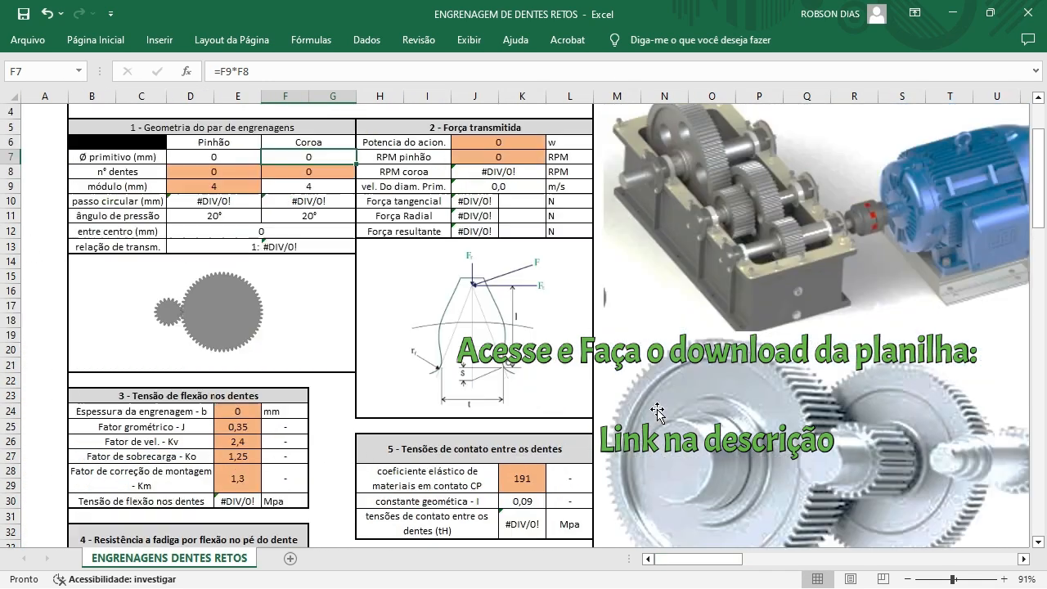
left_click(245, 216)
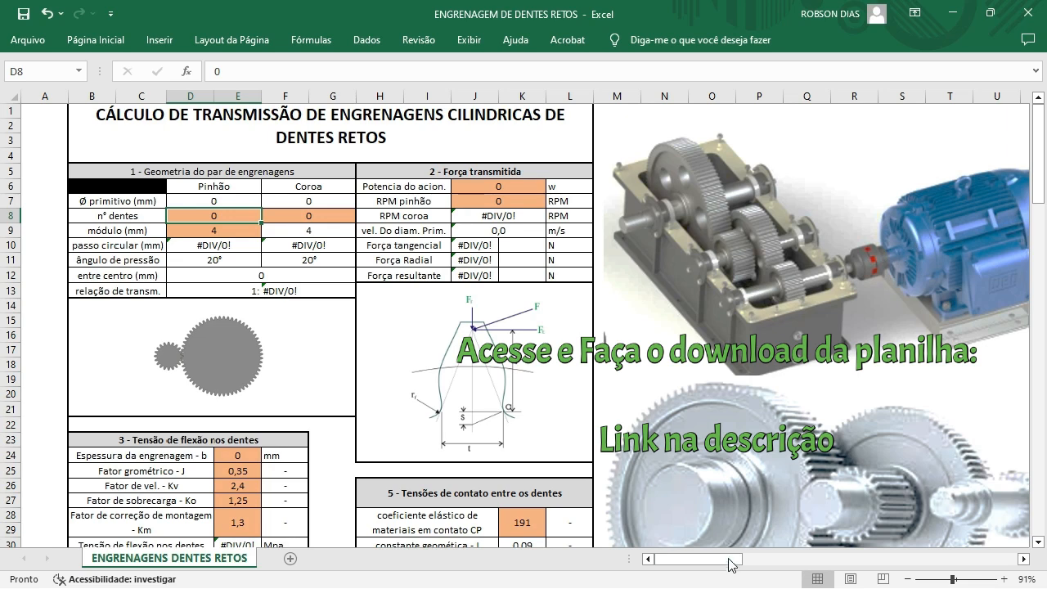
left_click_drag(730, 563, 738, 561)
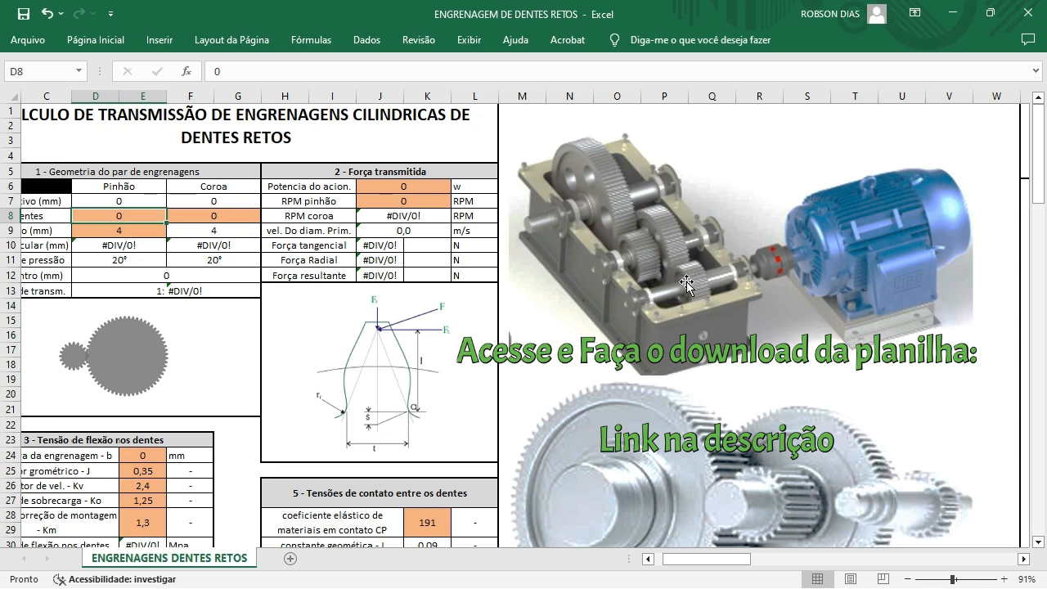
left_click_drag(717, 567, 701, 561)
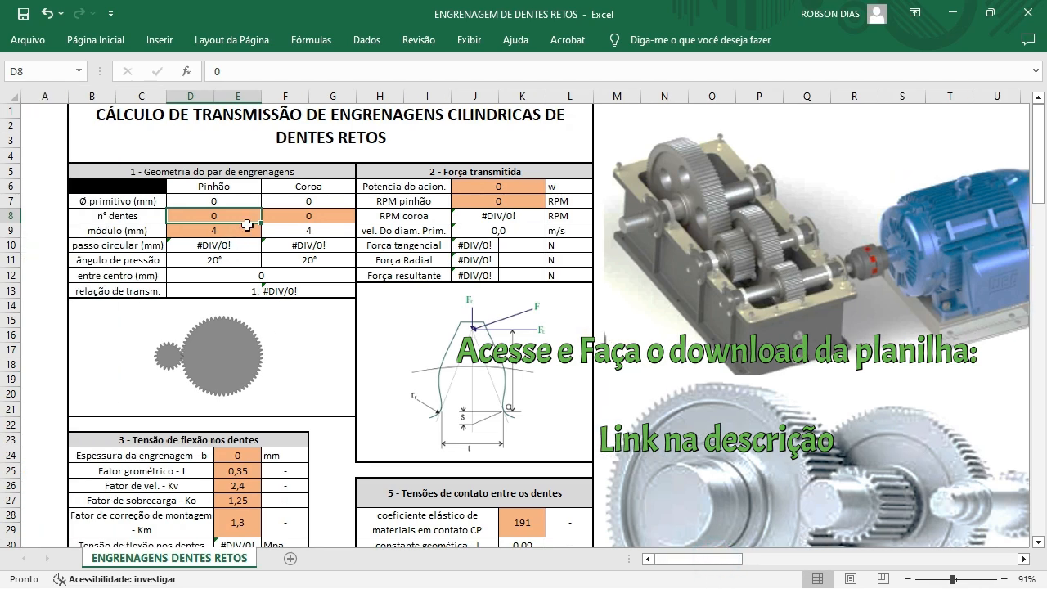
type("24")
key("Return")
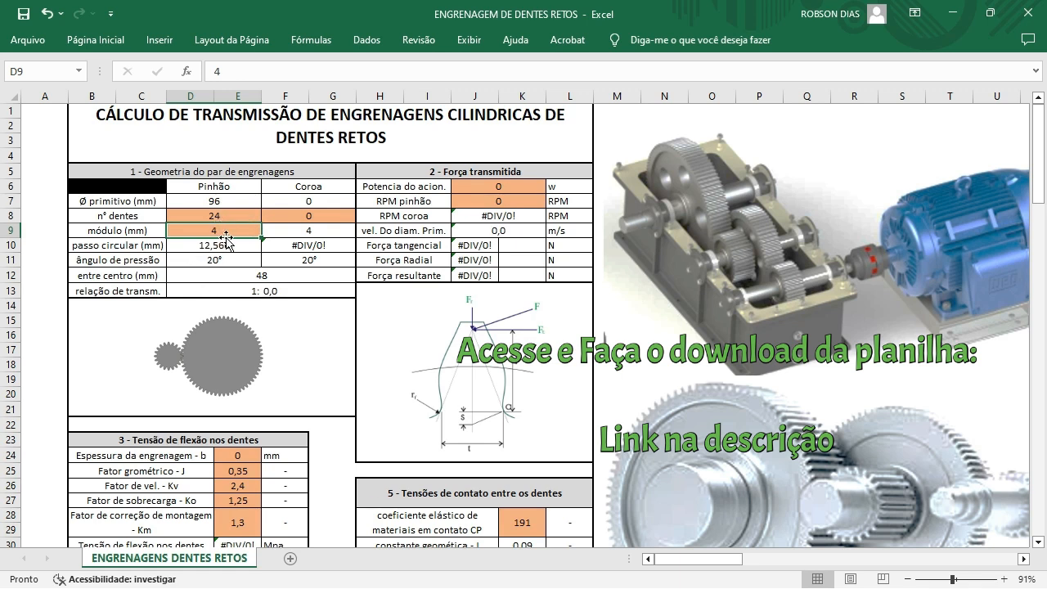
Set the crown gear's number of teeth to 72 and check the centre distance and transmission ratio.
left_click(288, 216)
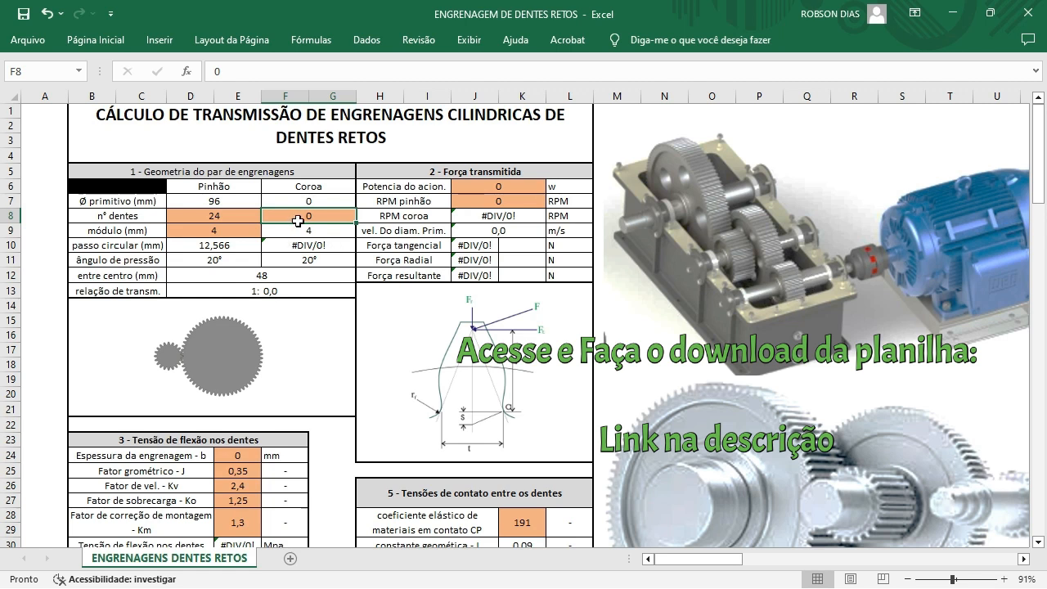
type("72")
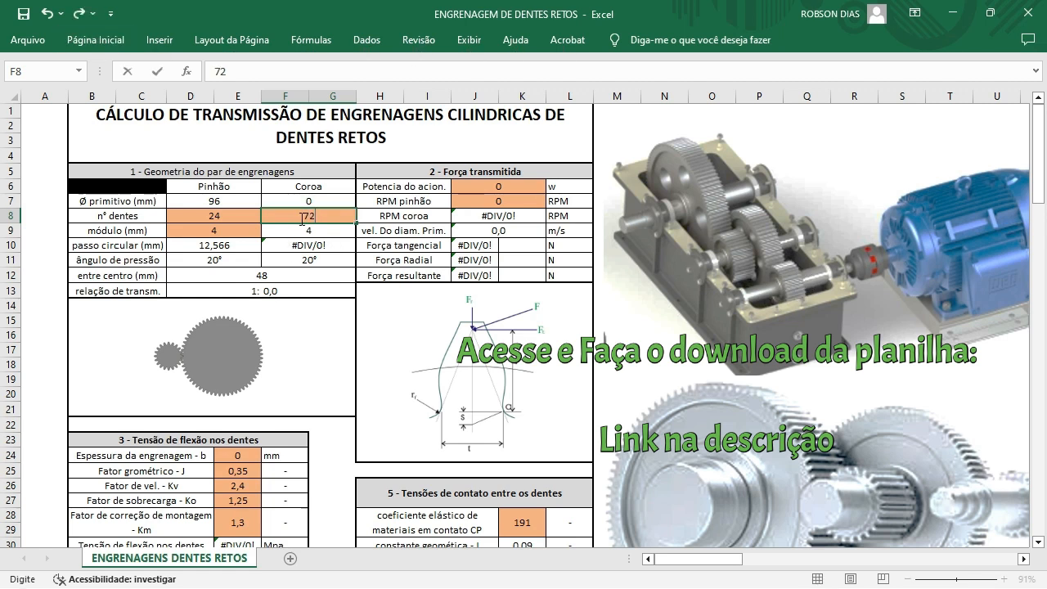
key("Return")
left_click(267, 281)
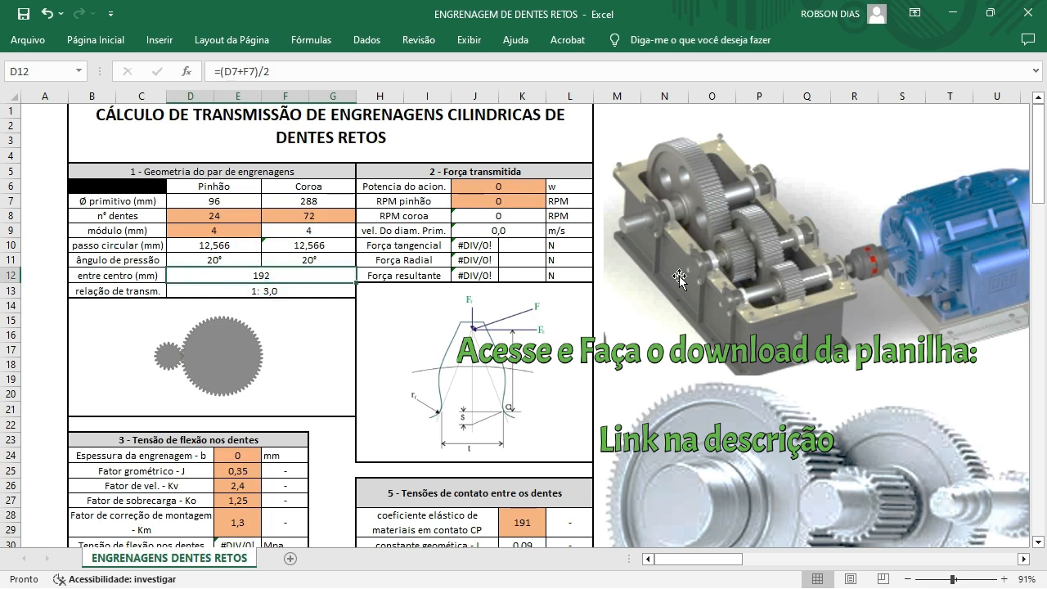
left_click(281, 290)
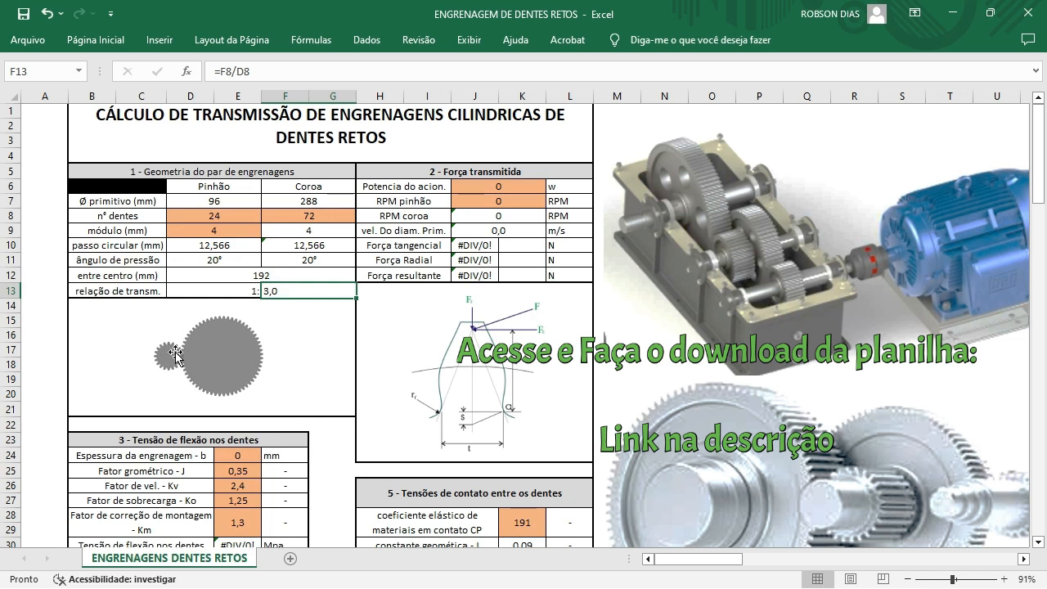
Set the drive power to 15000 W and the pinion speed to 1770 RPM, and check the pitch-line velocity, tangential and radial forces.
left_click(487, 188)
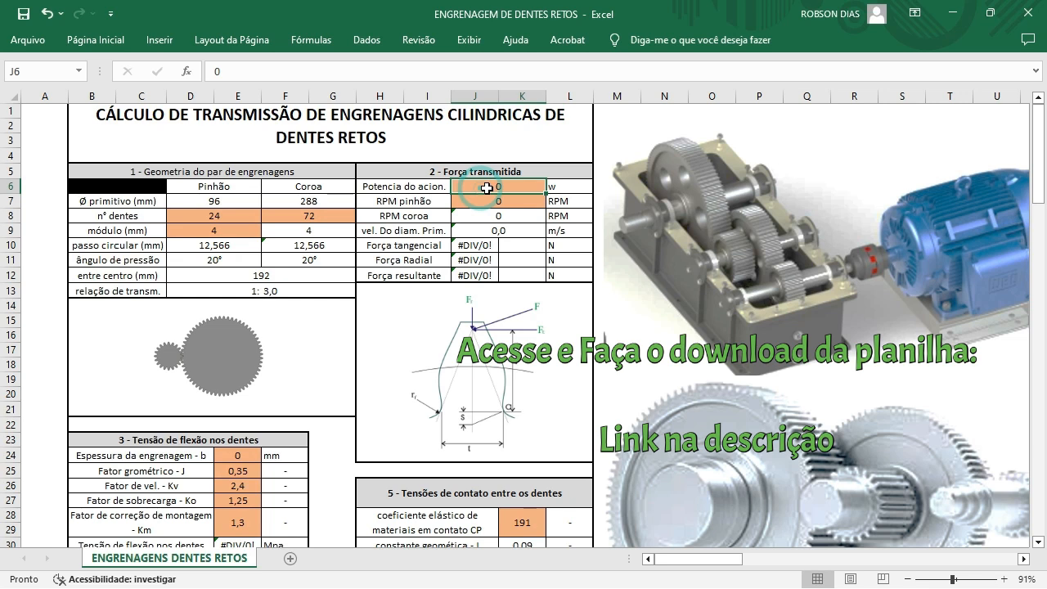
type("15000")
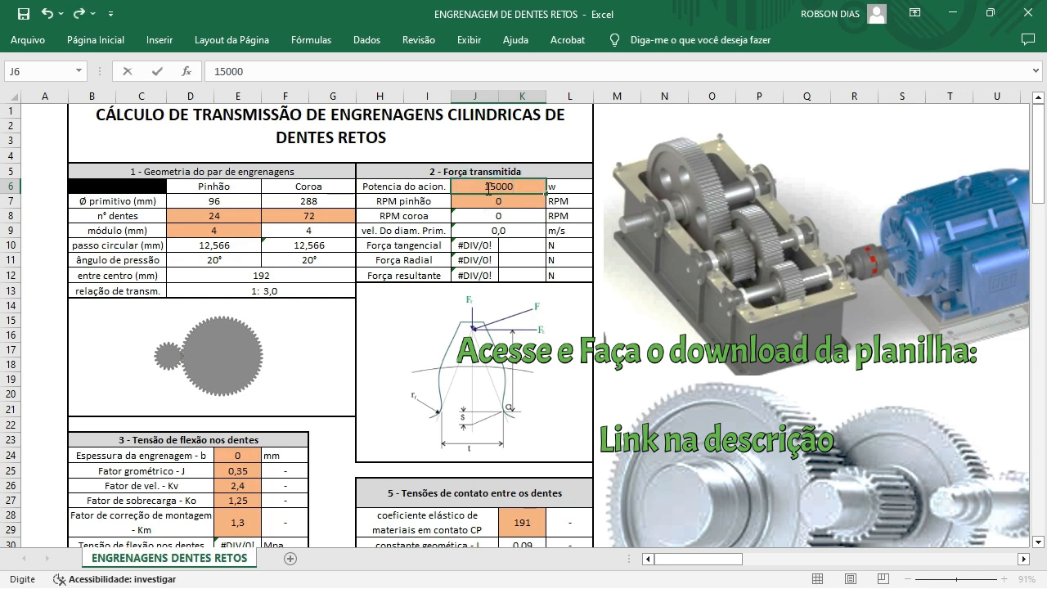
key("Return")
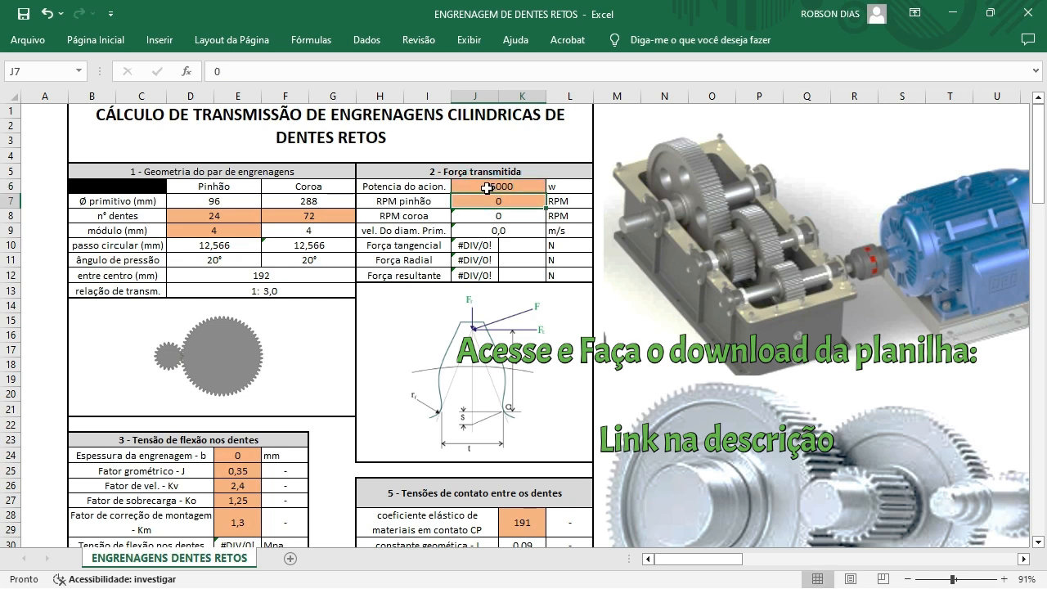
type("177")
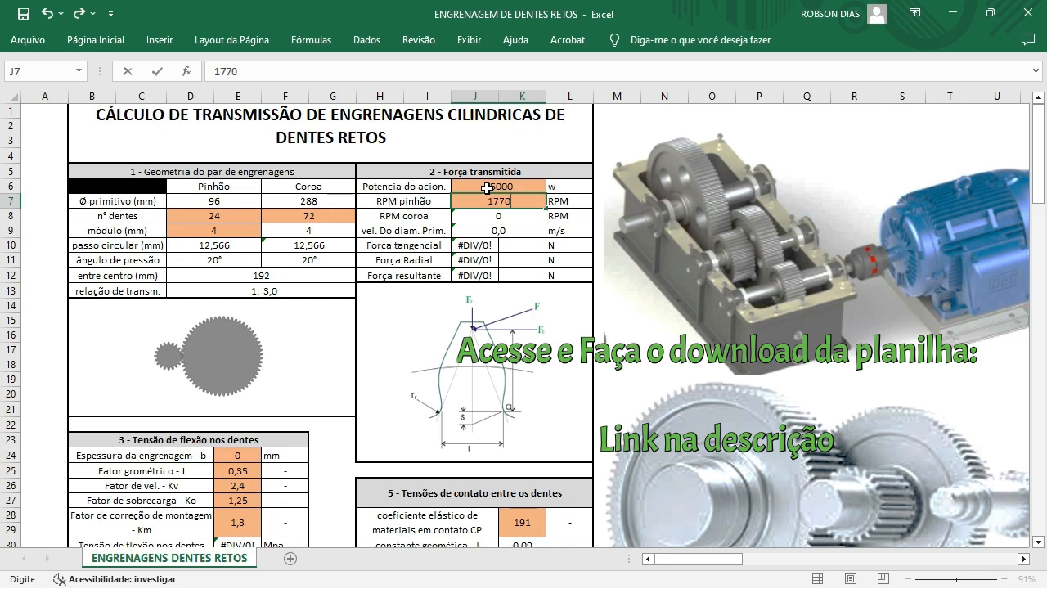
key("Return")
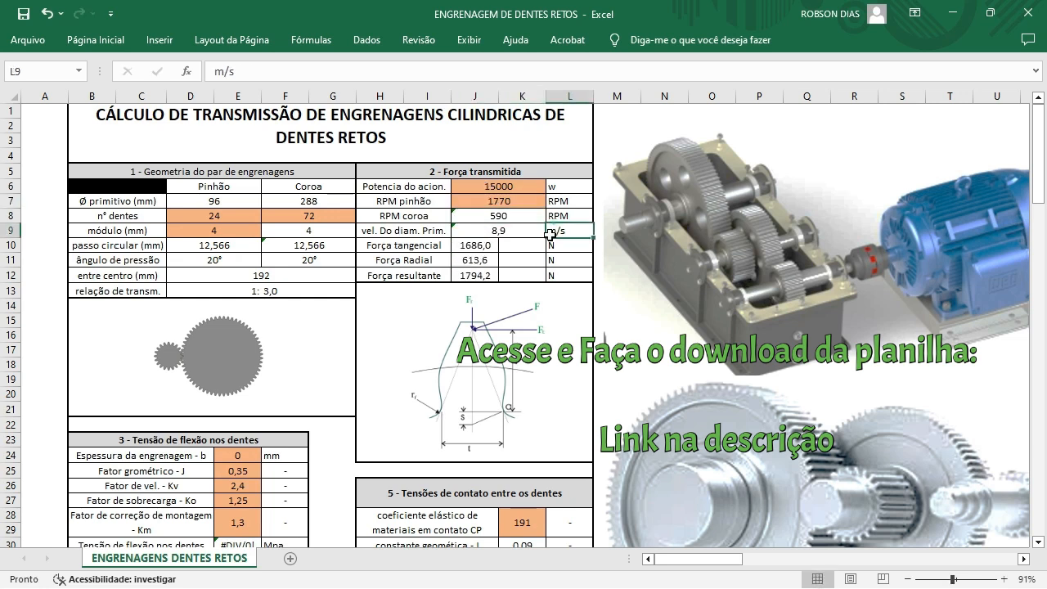
left_click(507, 233)
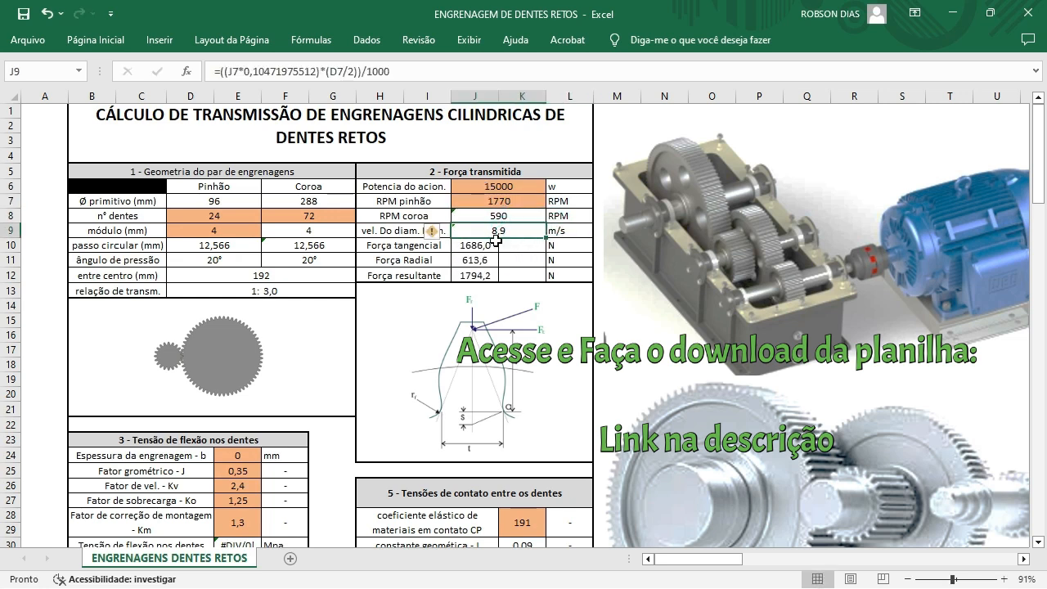
left_click(496, 244)
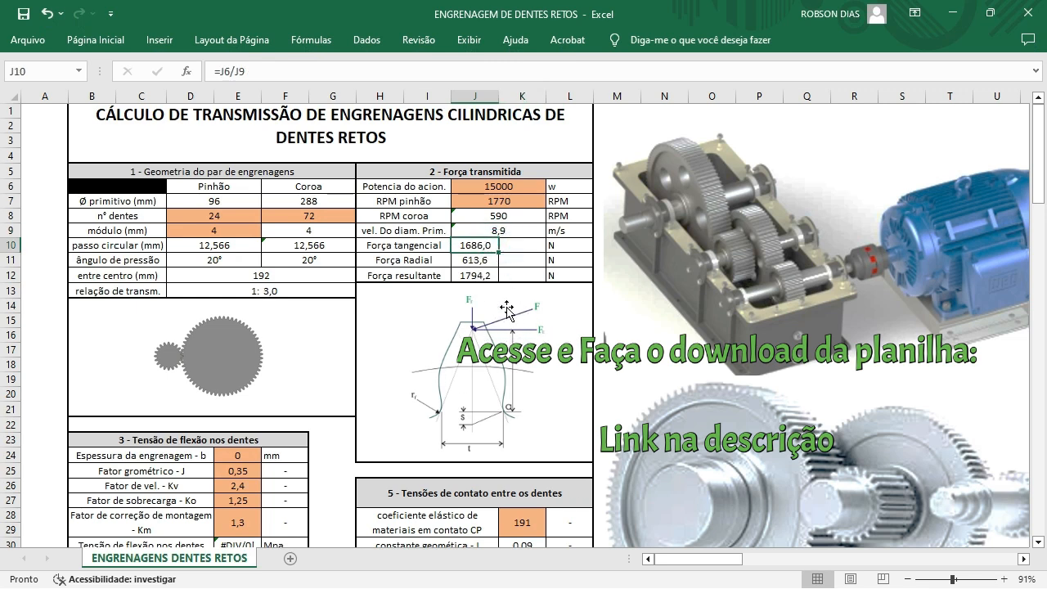
left_click(489, 262)
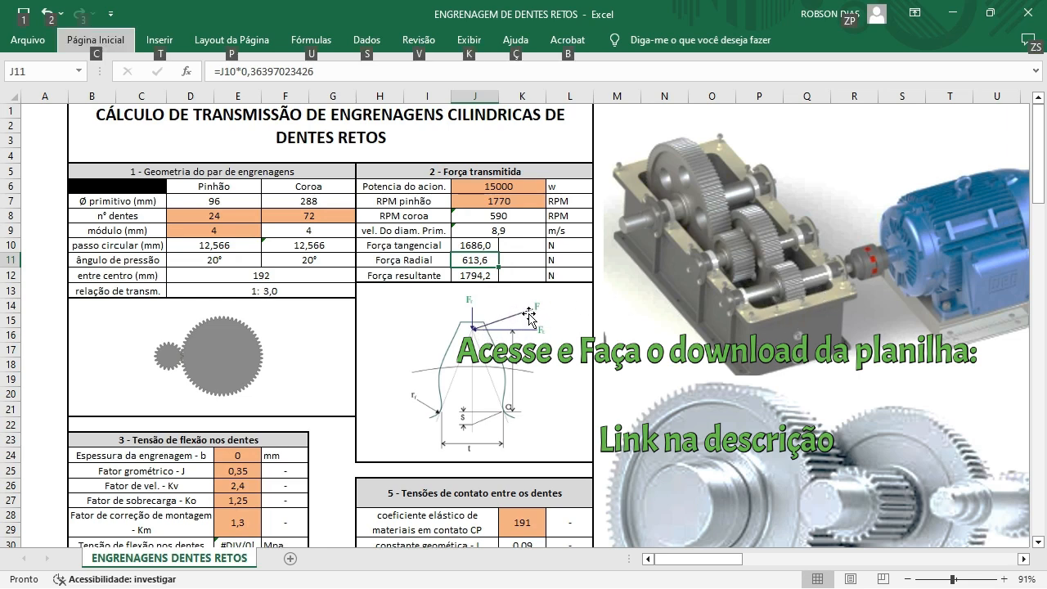
Set the gear thickness b to 76 mm in the tooth bending stress section.
scroll(514, 311, "down", 3)
scroll(461, 338, "down", 1)
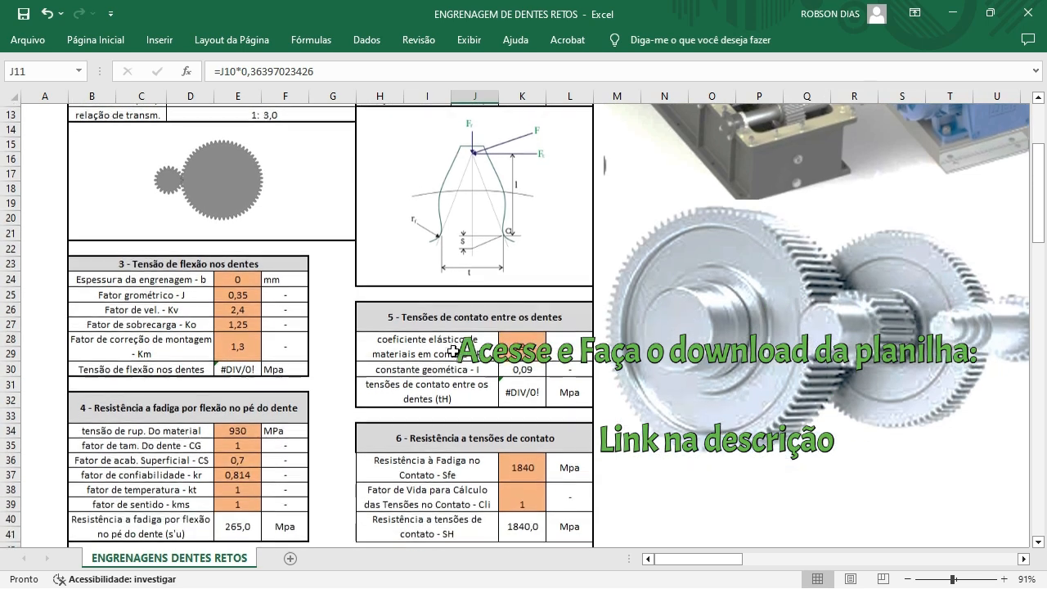
left_click(237, 276)
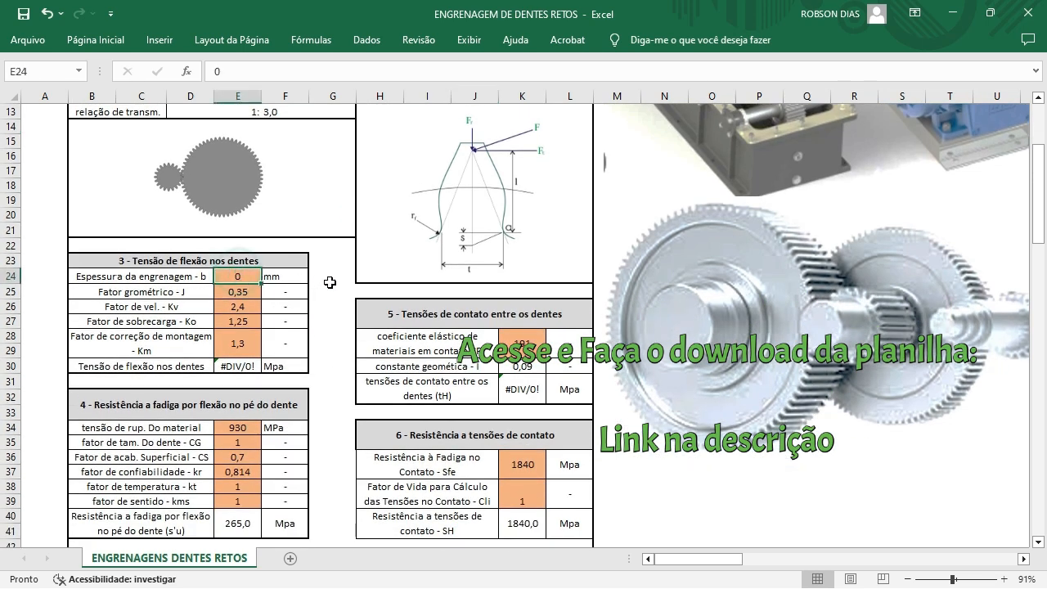
type("76")
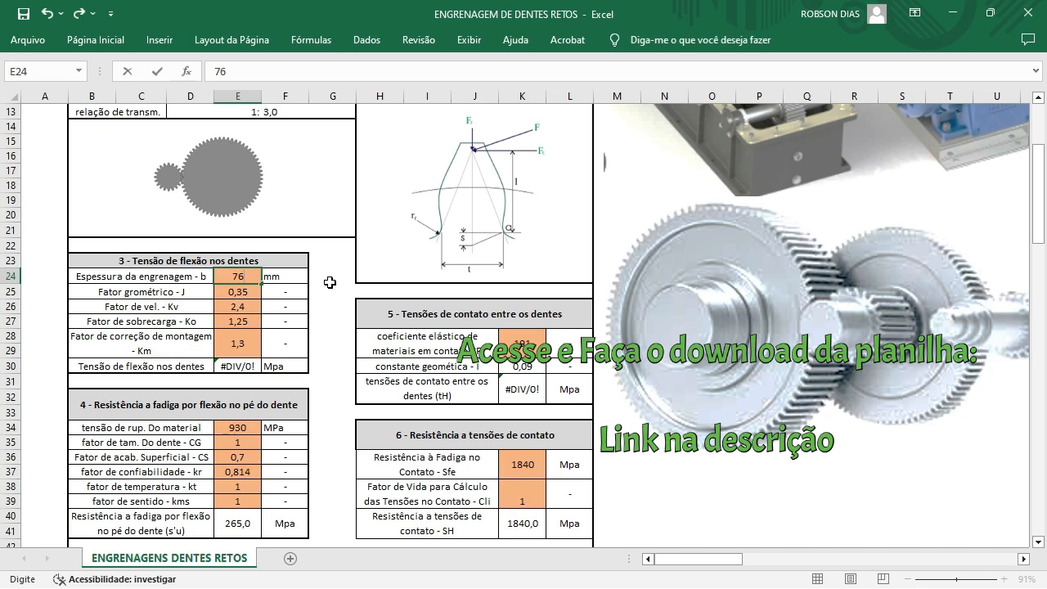
key("Return")
Examine the bending and contact stresses, the fatigue and contact resistances, and the safety factors FSf and FSc.
left_click(246, 366)
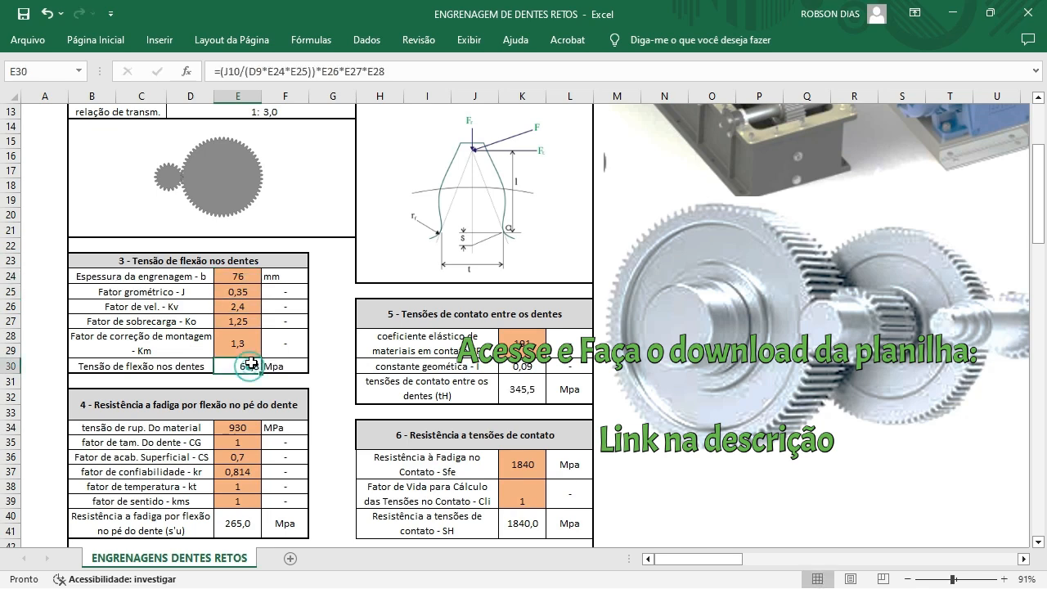
left_click(522, 389)
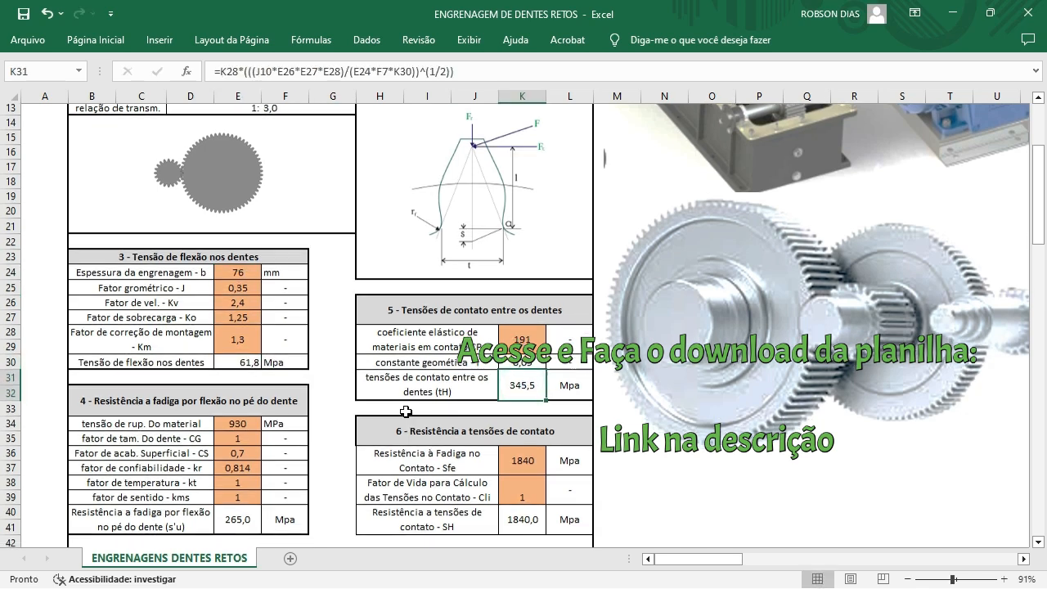
scroll(245, 446, "down", 1)
left_click(237, 480)
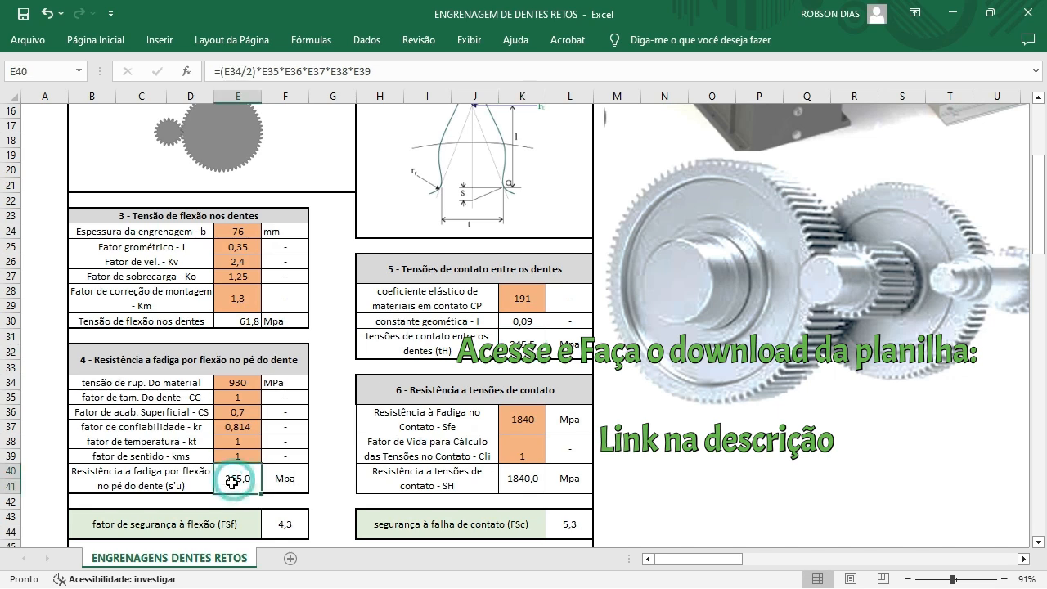
left_click(530, 484)
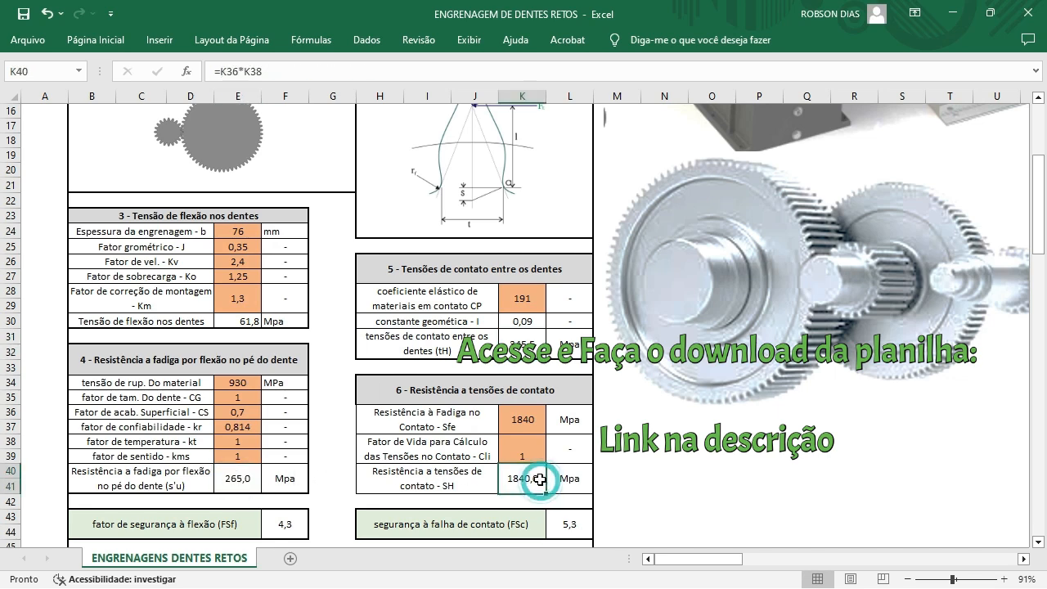
scroll(229, 522, "down", 1)
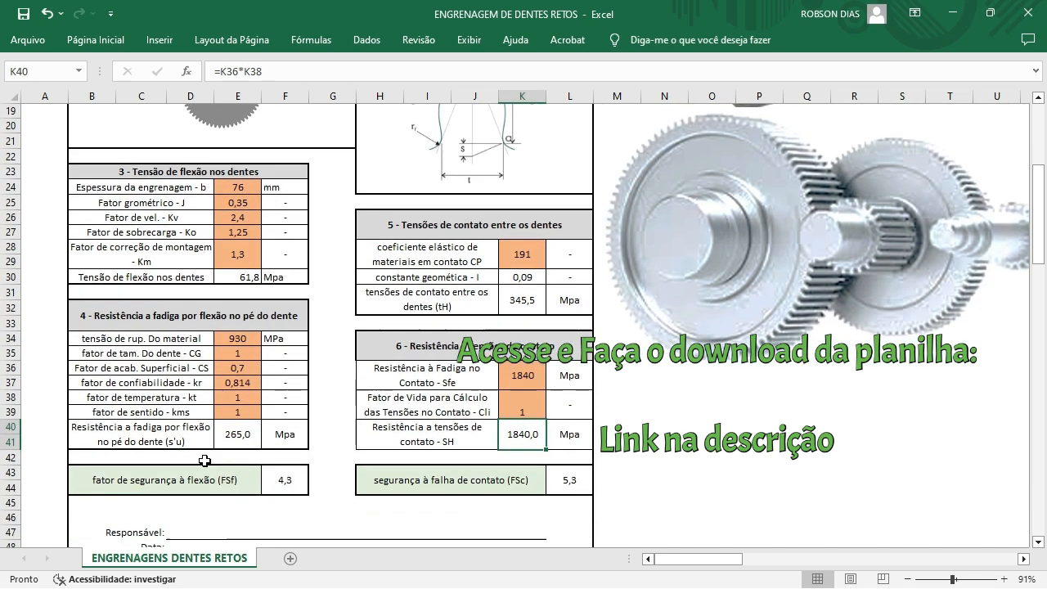
left_click(284, 478)
left_click(575, 480)
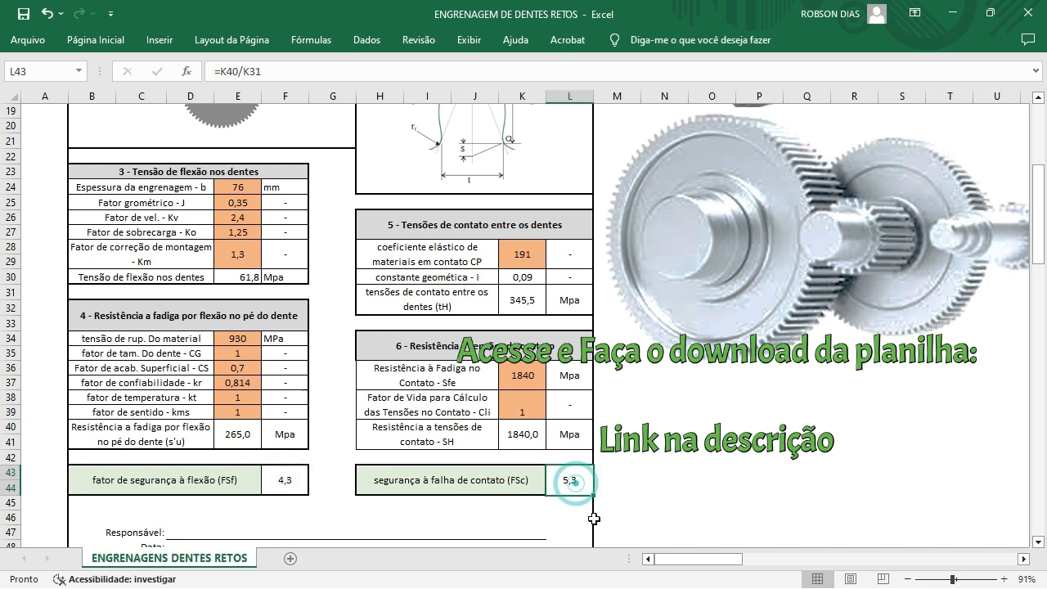
left_click(287, 483)
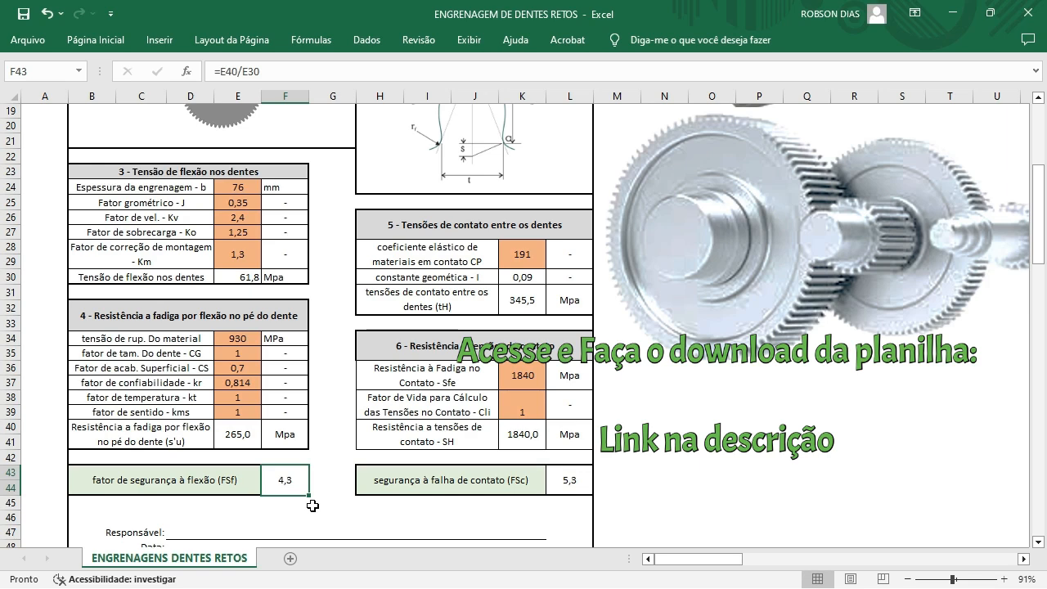
Examine the geometric, overload and mounting correction factors and locate the reference charts in the calculation factors area.
scroll(319, 368, "up", 2)
left_click(237, 292)
key("alt")
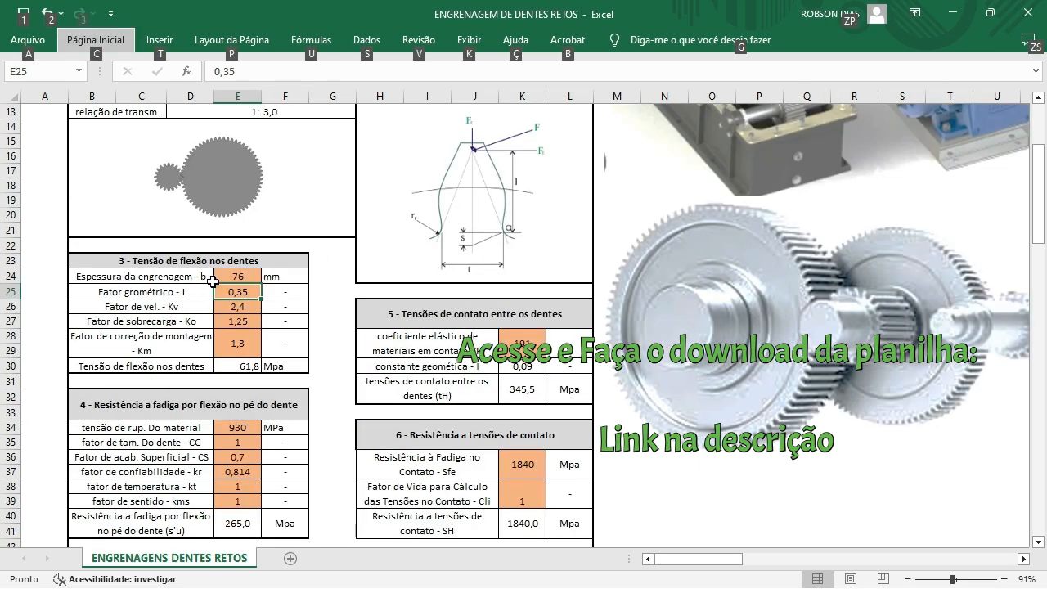
left_click(237, 321)
left_click(242, 342)
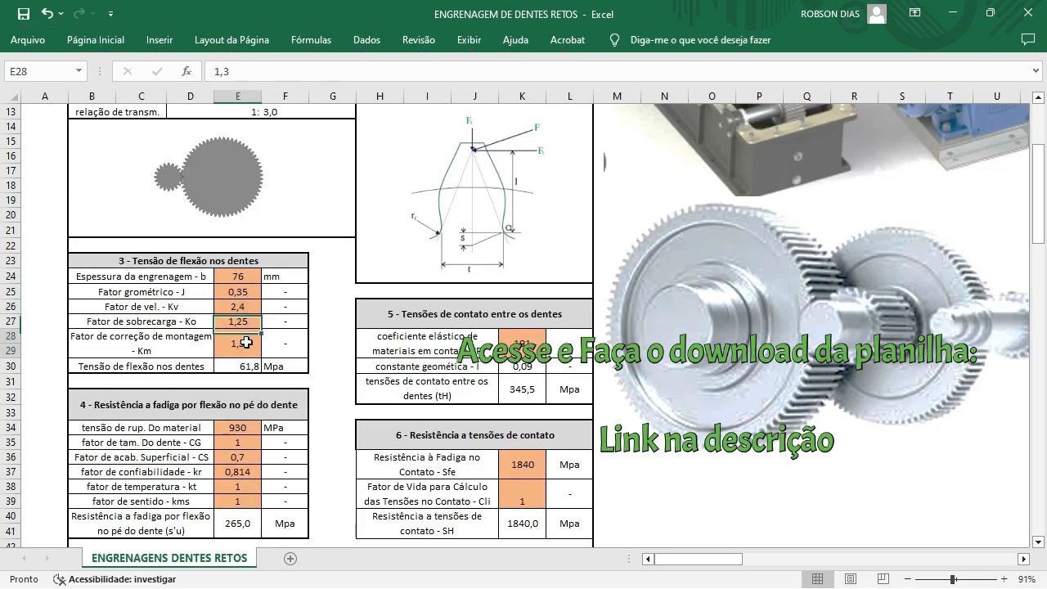
left_click_drag(694, 559, 781, 541)
scroll(619, 299, "up", 4)
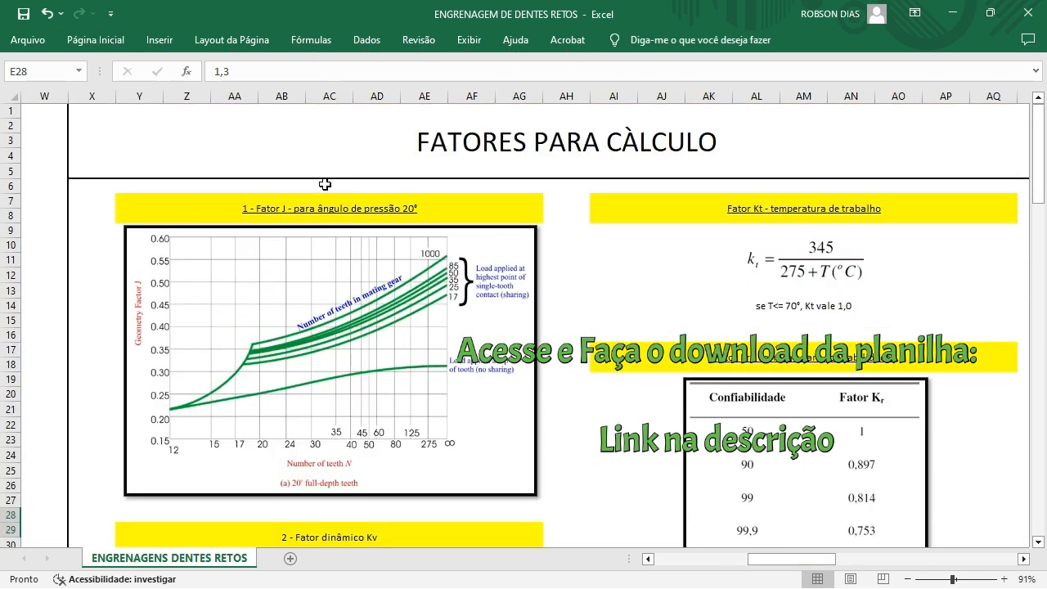
left_click_drag(784, 559, 689, 559)
left_click(249, 474)
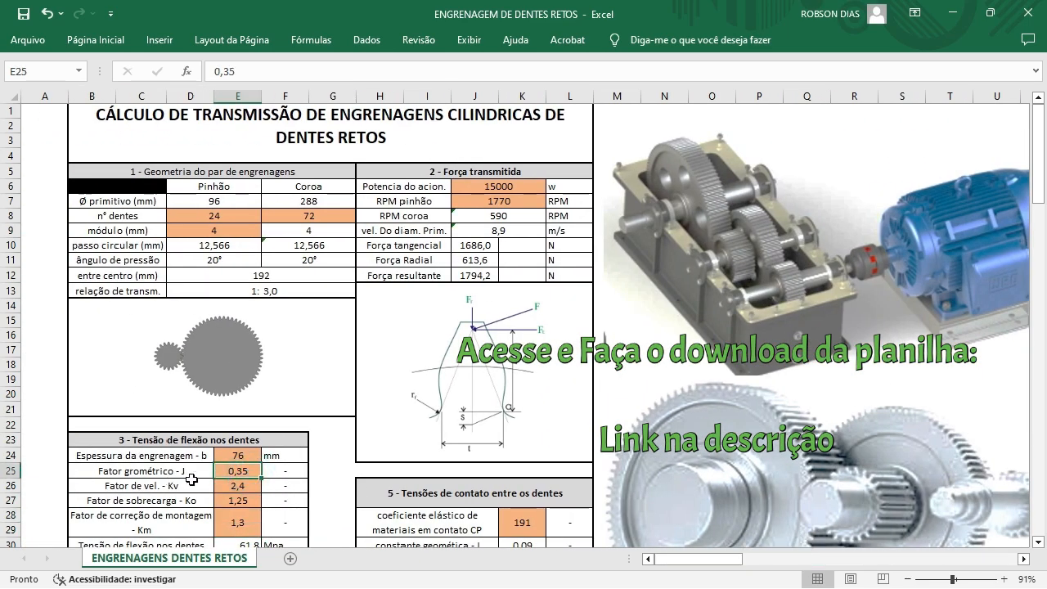
Consult the Factor J chart for a 20° pressure angle to look up the geometric factor.
left_click_drag(719, 560, 802, 564)
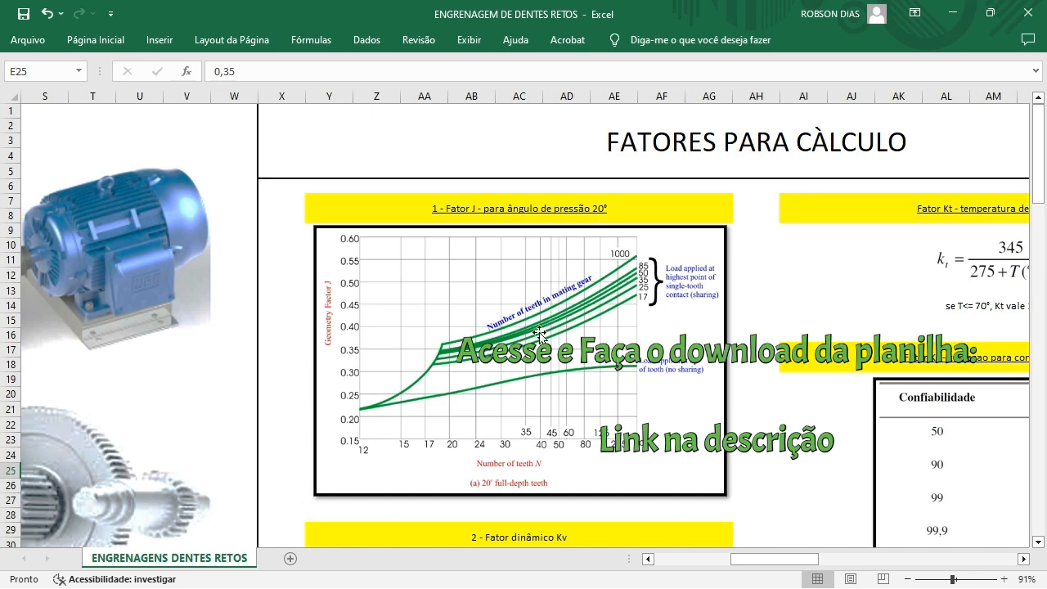
scroll(541, 333, "down", 2)
scroll(522, 451, "up", 2)
scroll(610, 433, "right", 2)
key("alt")
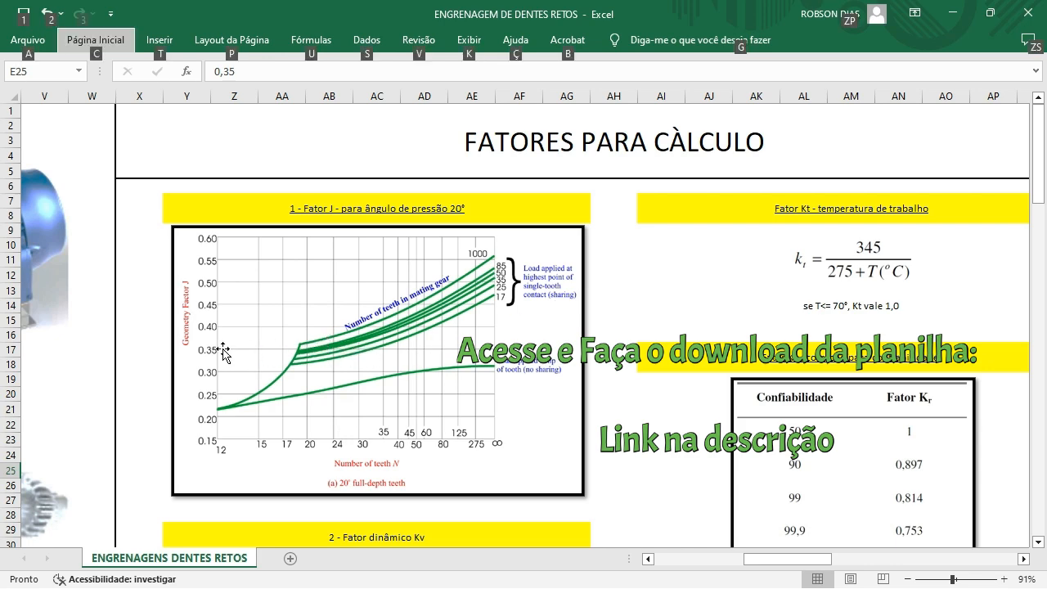
Select the velocity factor Kv input and consult the spur gear dynamic factor Kv chart with its precision classes.
left_click_drag(746, 558, 659, 559)
scroll(231, 446, "down", 1)
left_click(243, 436)
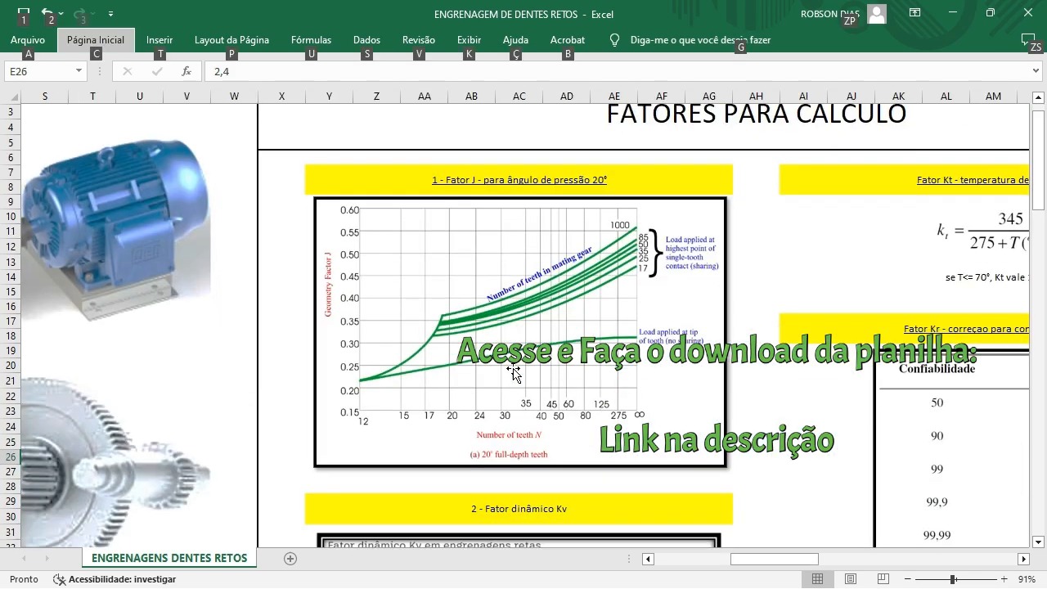
scroll(510, 372, "down", 3)
scroll(511, 372, "down", 5)
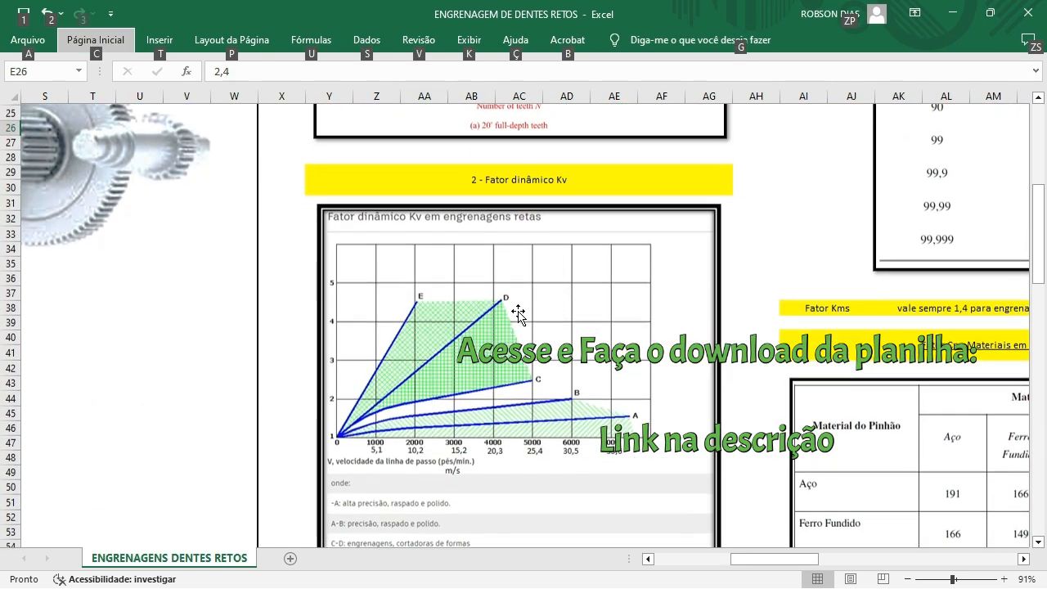
scroll(466, 376, "down", 1)
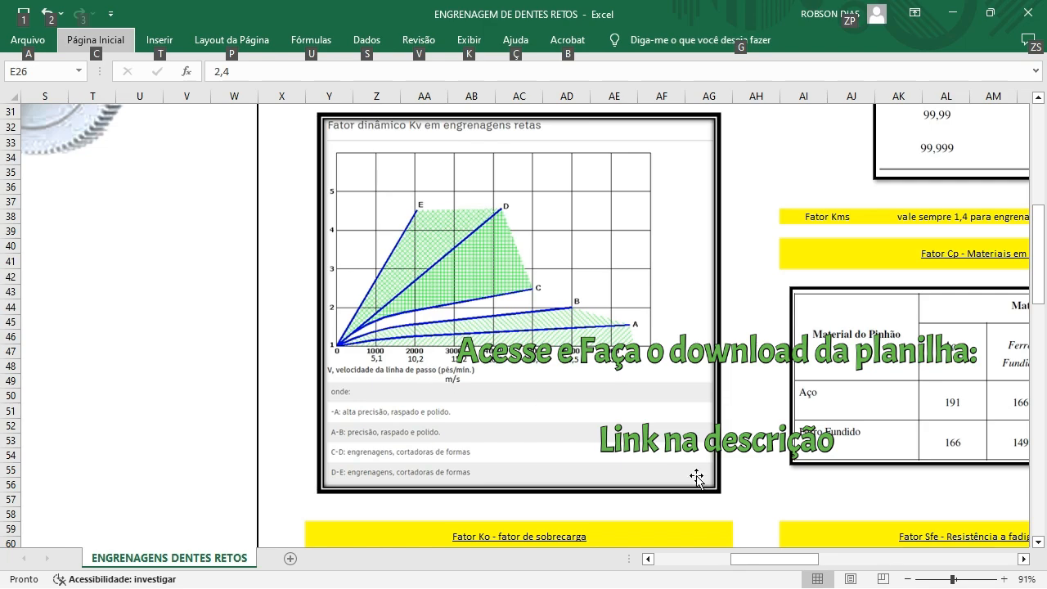
Check the pitch diameter velocity in the transmitted force section and look it up on the dynamic factor Kv chart.
left_click_drag(745, 559, 669, 565)
scroll(540, 444, "up", 10)
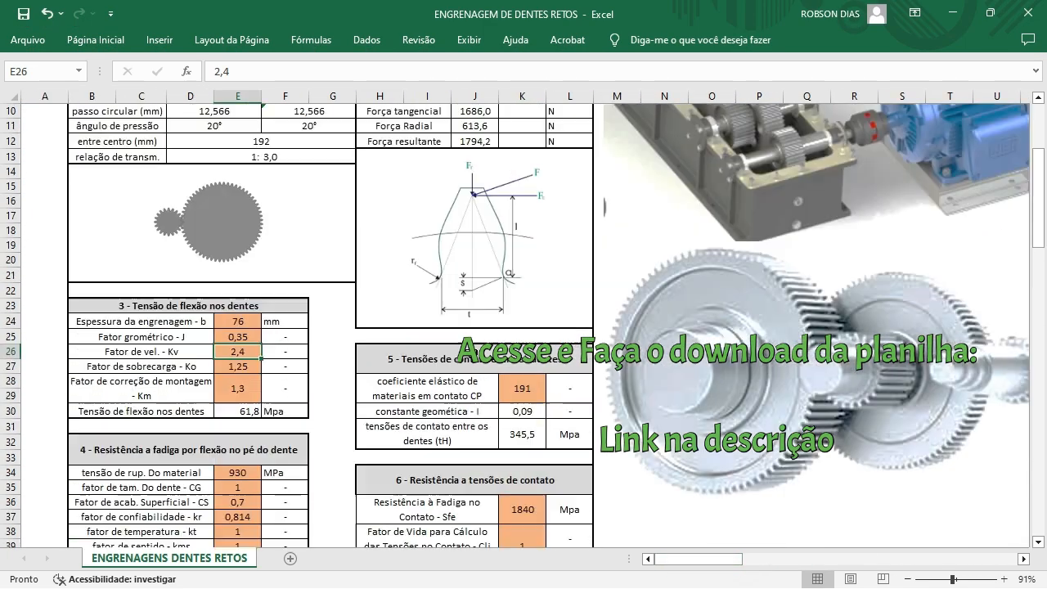
left_click(468, 231)
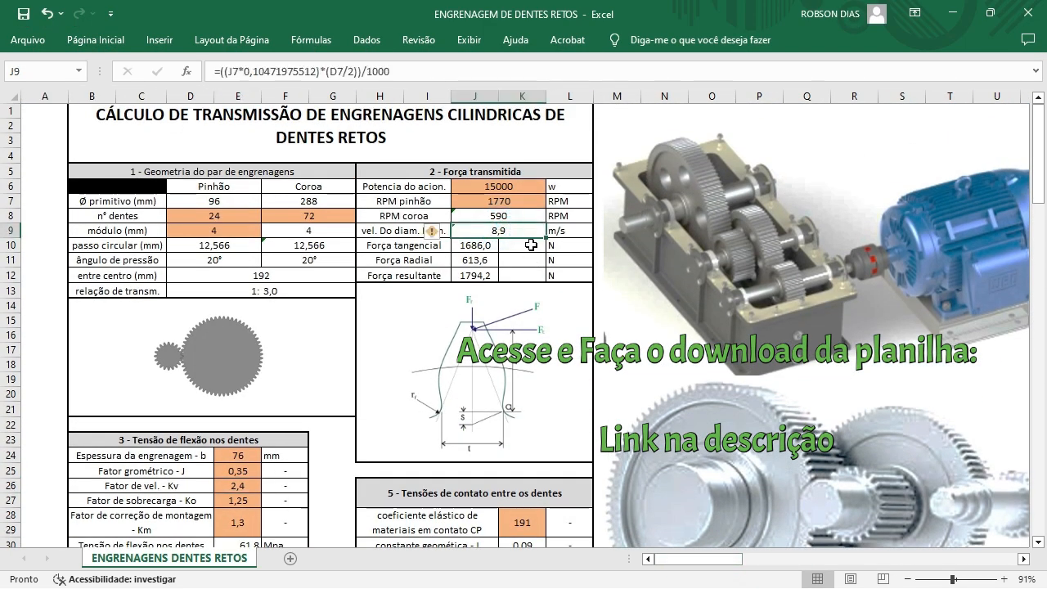
left_click_drag(740, 565, 820, 566)
scroll(598, 493, "down", 9)
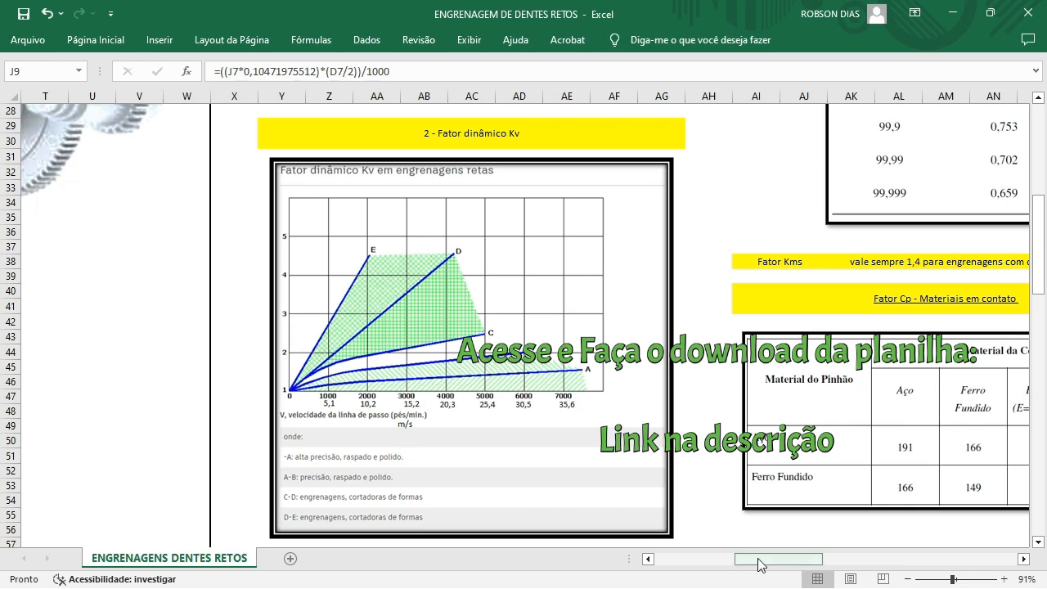
Set the velocity factor Kv to 2,6 in the tooth bending stress section.
left_click_drag(748, 559, 667, 560)
scroll(313, 383, "up", 3)
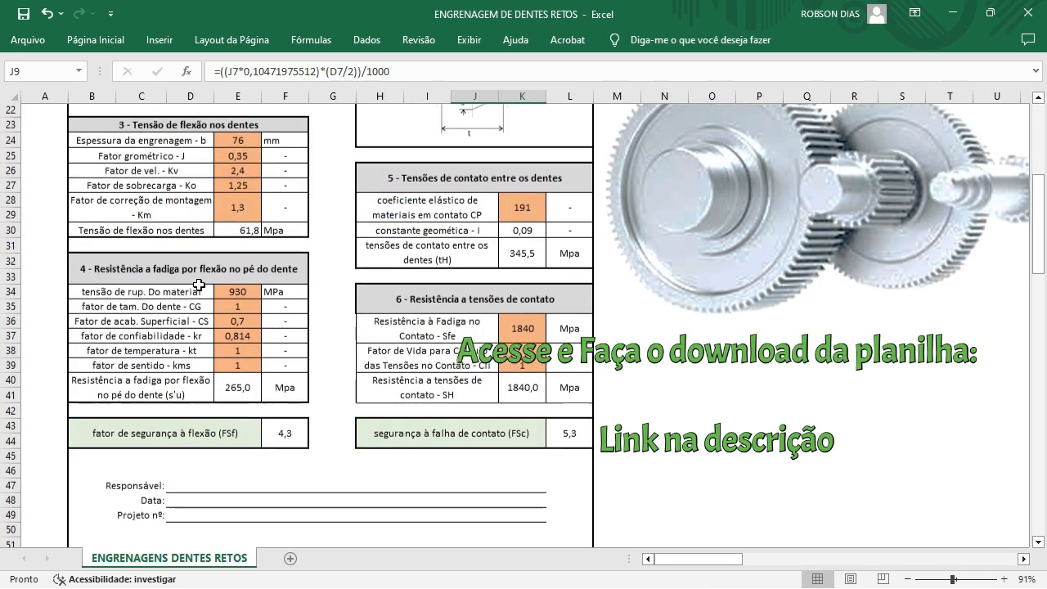
left_click(245, 218)
type("2")
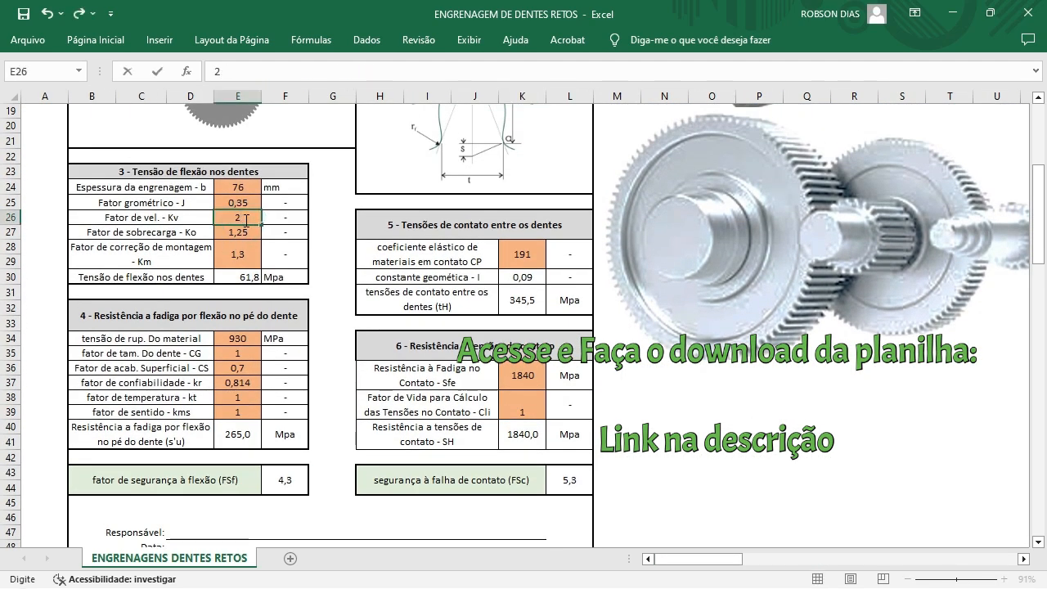
type(",0")
key("Return")
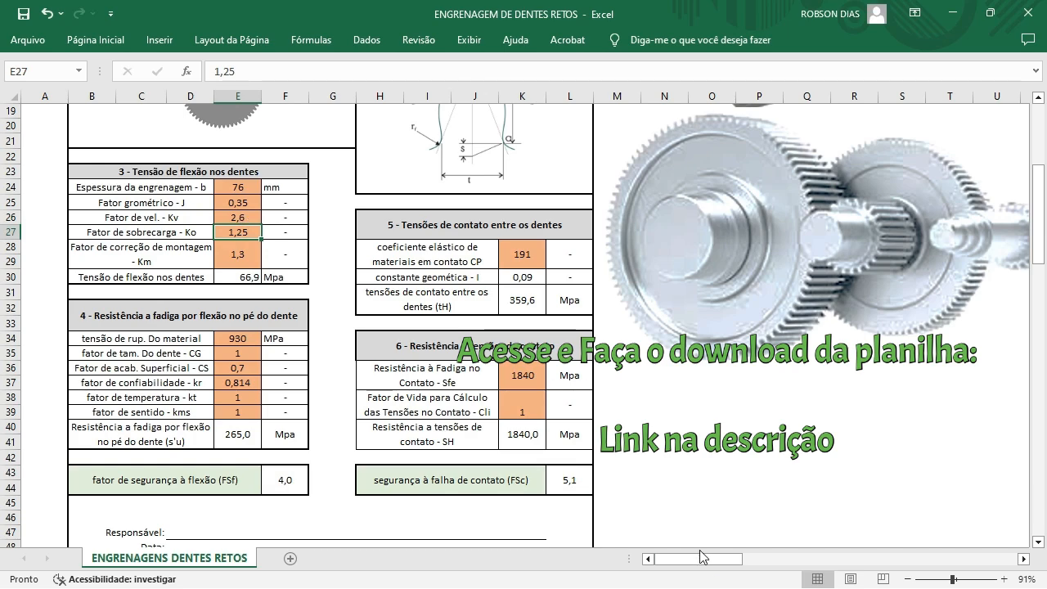
Consult the overload factor Ko table by power source and load shock, and return to the bending stress inputs.
left_click_drag(704, 558, 783, 564)
scroll(571, 433, "down", 10)
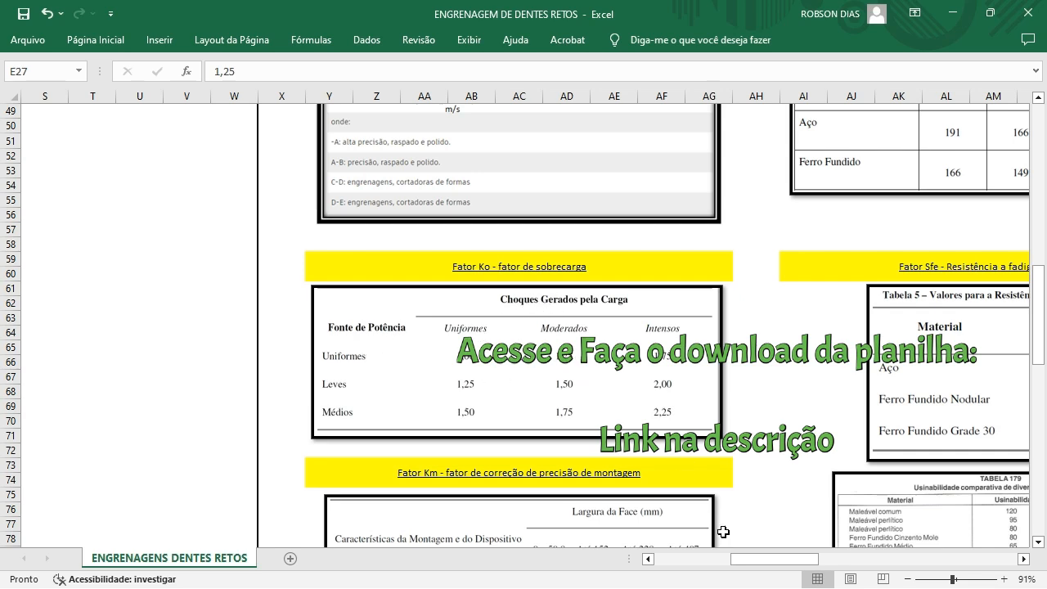
left_click_drag(745, 564, 664, 563)
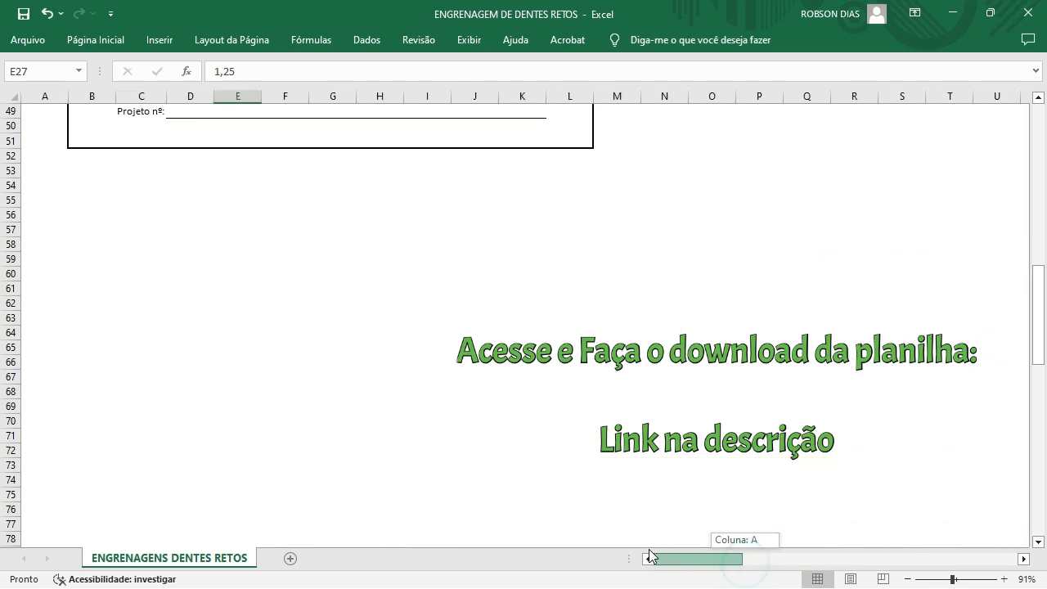
scroll(274, 382, "up", 3)
scroll(274, 382, "up", 8)
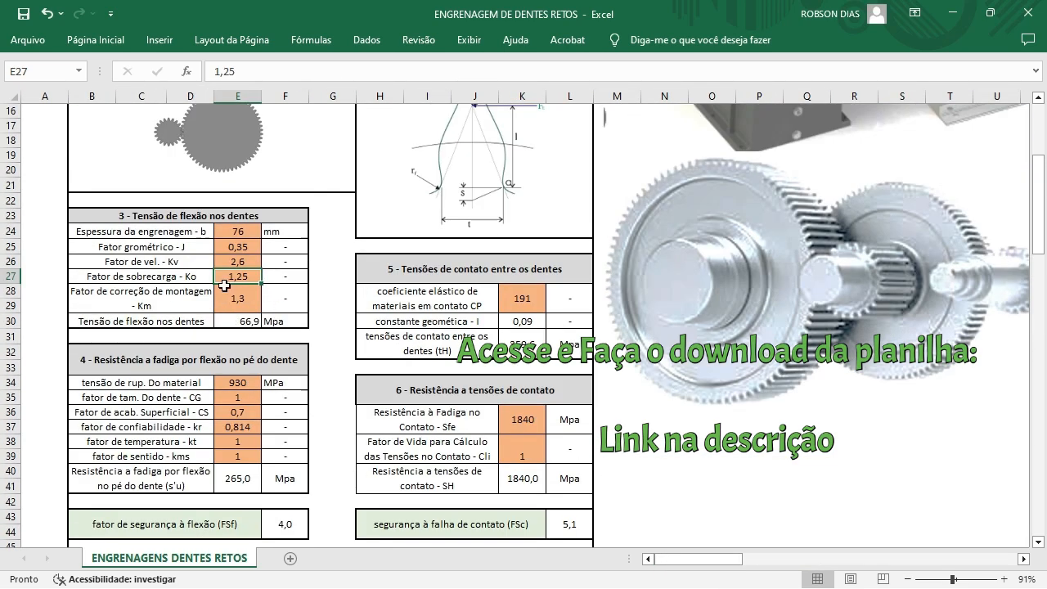
Review the bending factors J, Kv, Ko and Km, and the material tensile strength with the fatigue factors CG, CS, kr and kt.
left_click(228, 286)
left_click(245, 247)
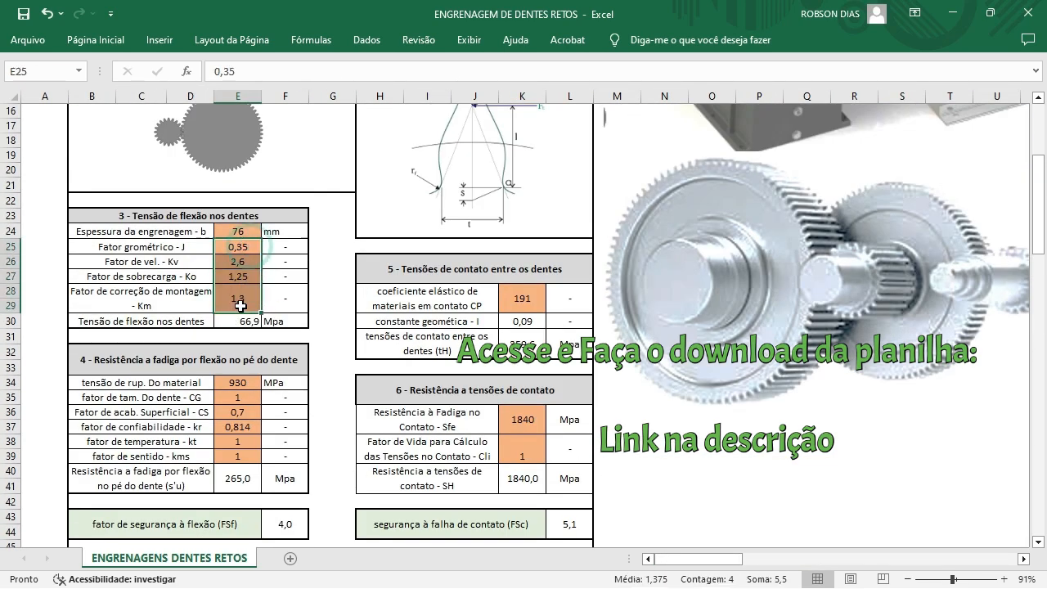
left_click(244, 263)
left_click(245, 276)
left_click(238, 299)
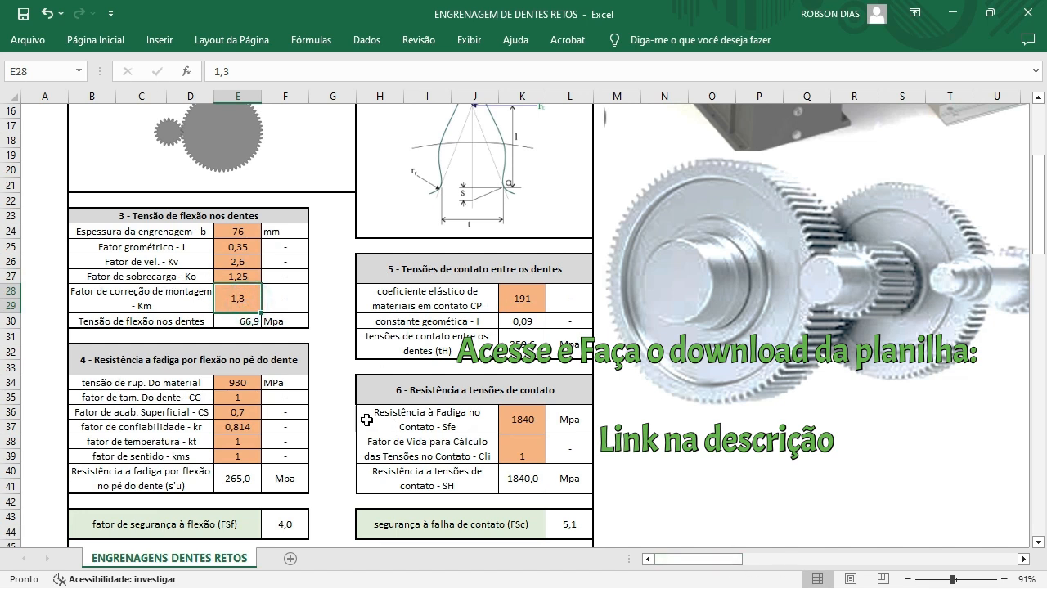
left_click(237, 382)
left_click(237, 396)
left_click(233, 412)
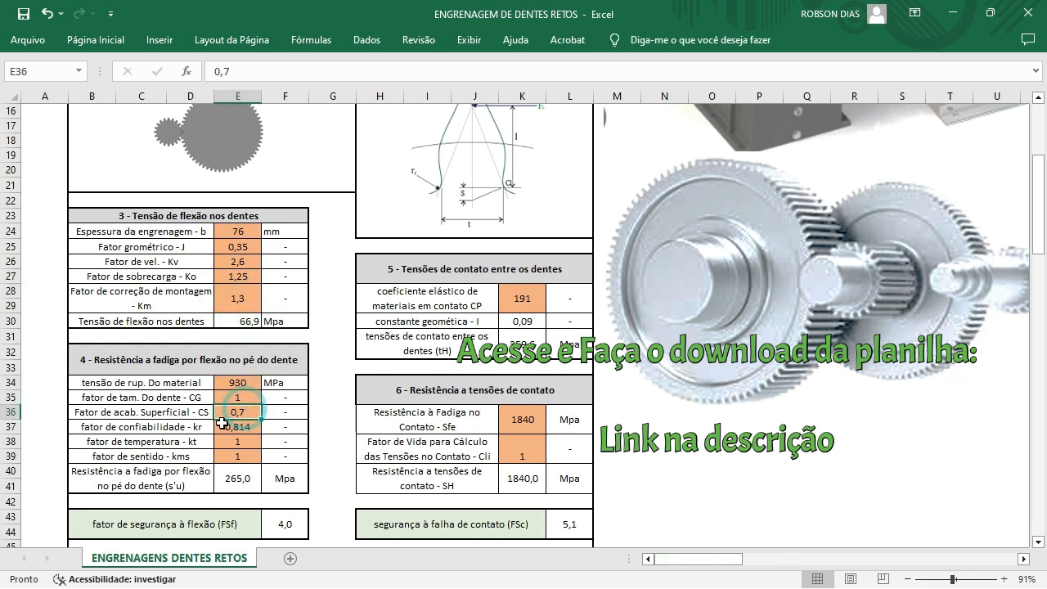
left_click(224, 426)
left_click(238, 441)
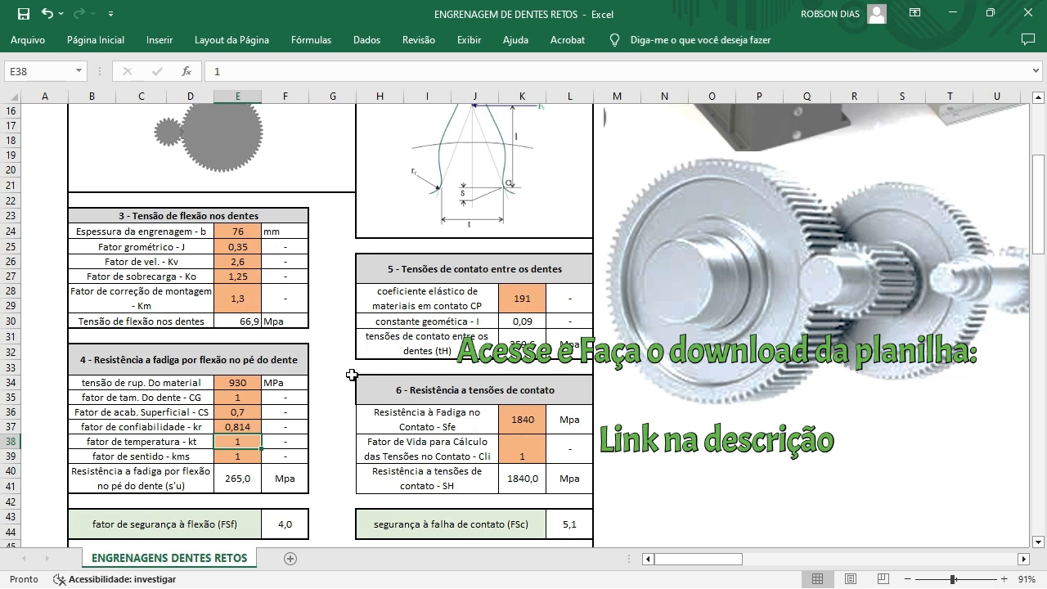
Check the bending safety factor FSf and the contact failure safety factor FSc.
scroll(352, 375, "down", 1)
left_click(291, 479)
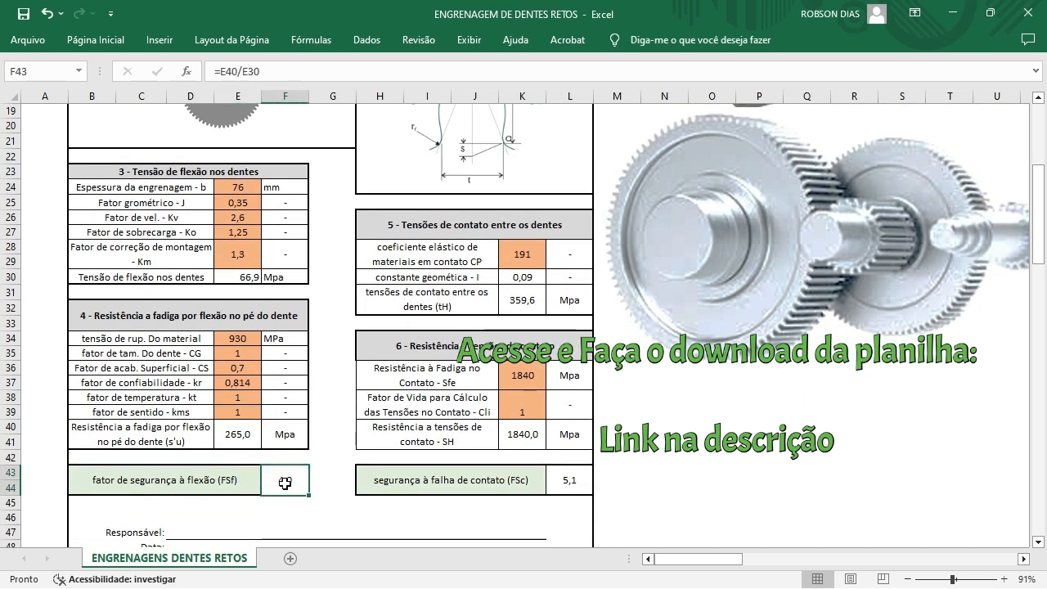
left_click(571, 486)
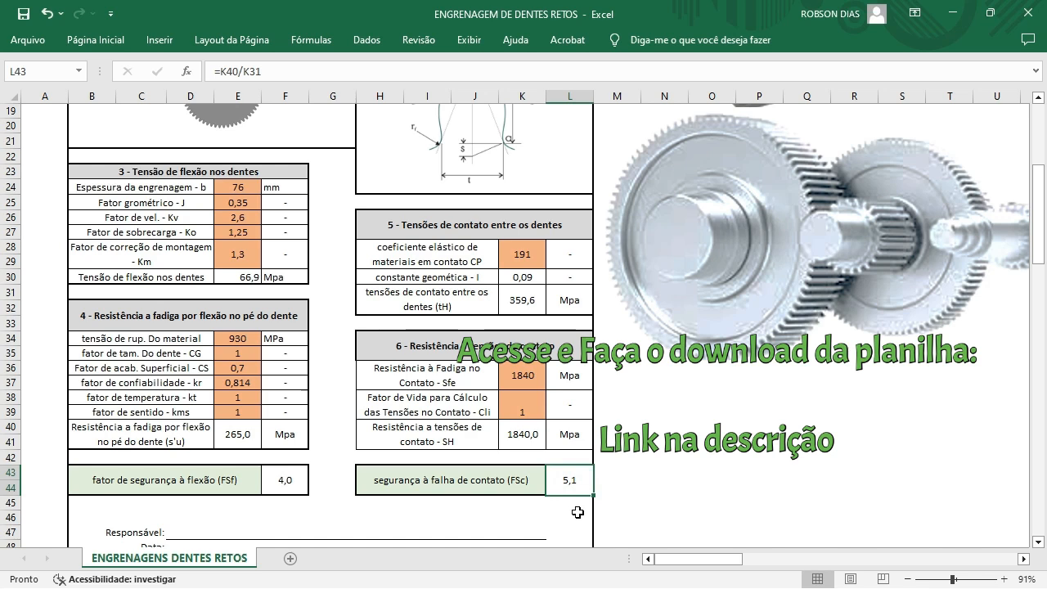
Set the gear thickness b to 51 mm and check the bending safety factor FSf.
left_click(249, 187)
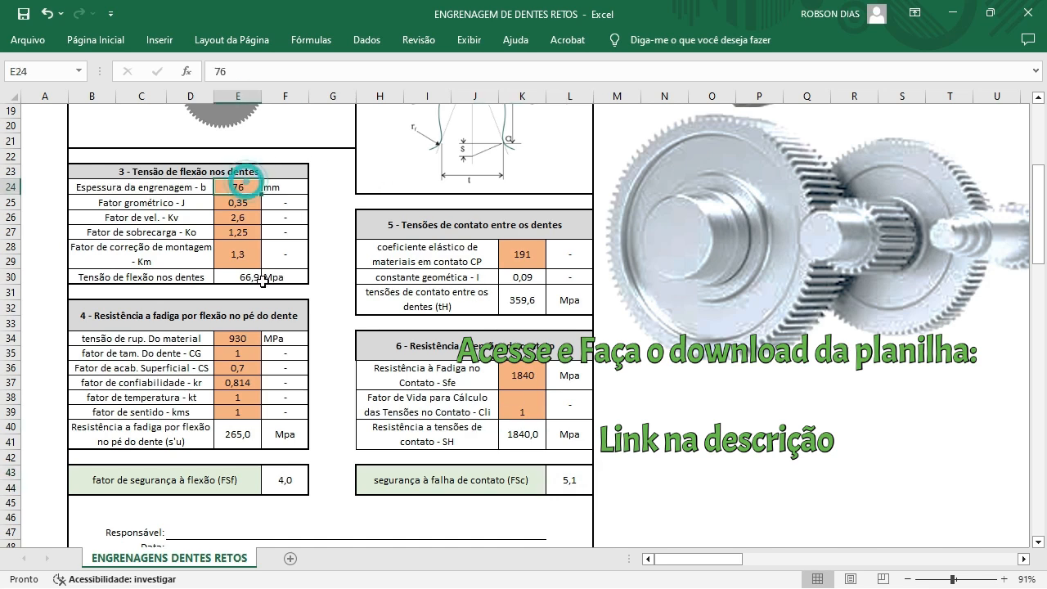
type("51")
key("Return")
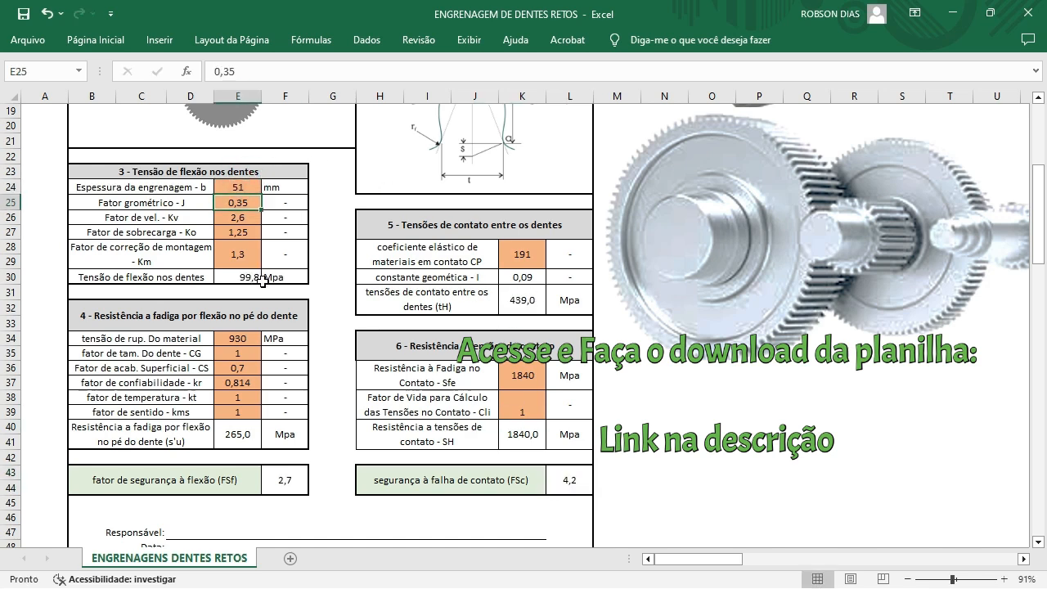
left_click(285, 485)
Set the gear thickness b to 38 mm in the tooth bending stress section.
left_click(241, 187)
type("38")
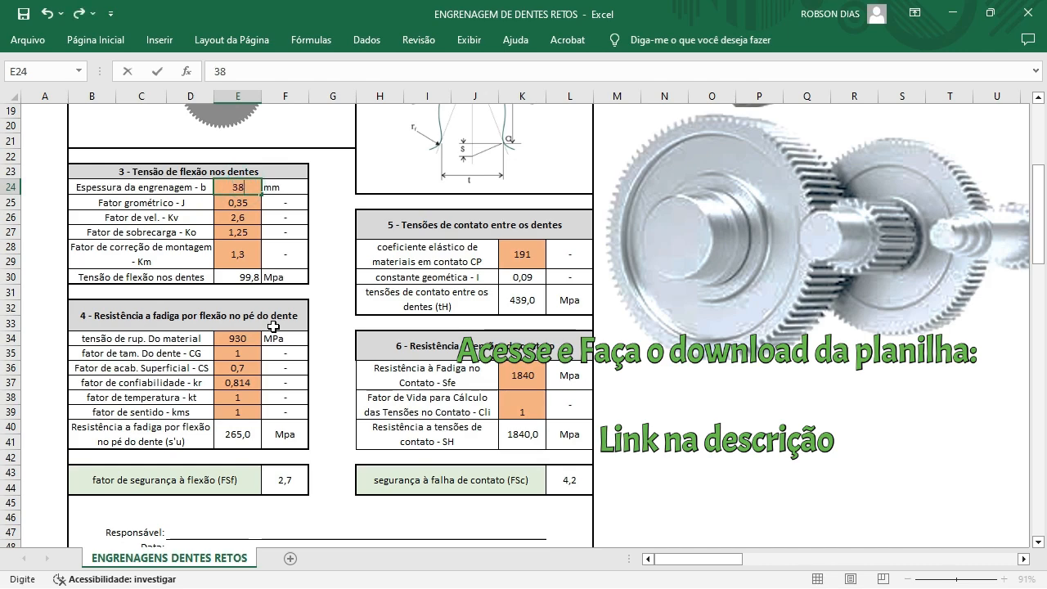
key("Return")
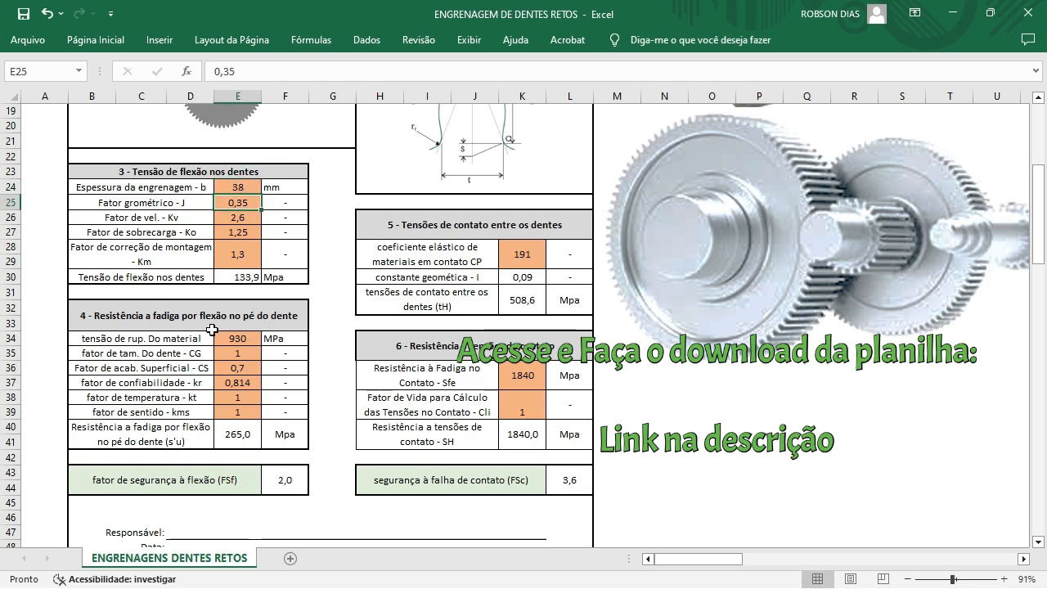
Look over the whole calculation and the fields for responsible person, date and project number at its end.
scroll(323, 362, "up", 6)
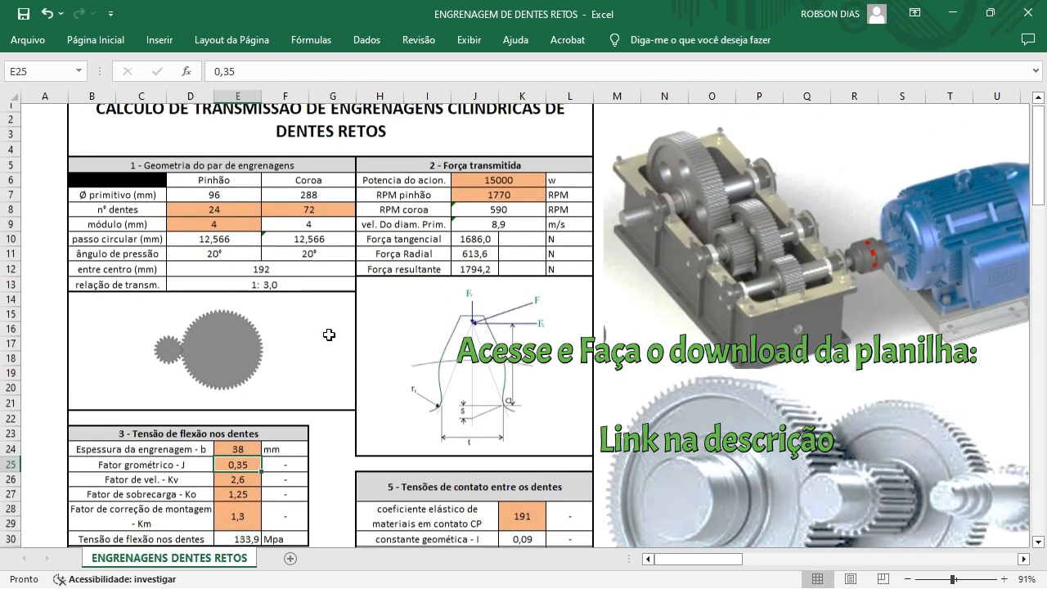
scroll(348, 354, "down", 3)
scroll(348, 355, "down", 8)
scroll(349, 354, "up", 3)
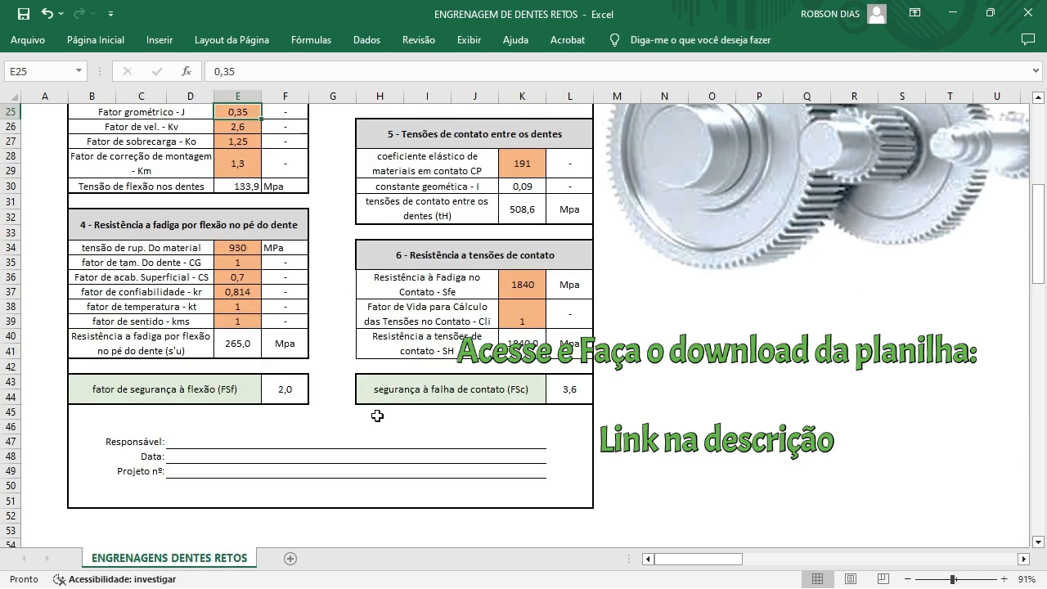
left_click(172, 442)
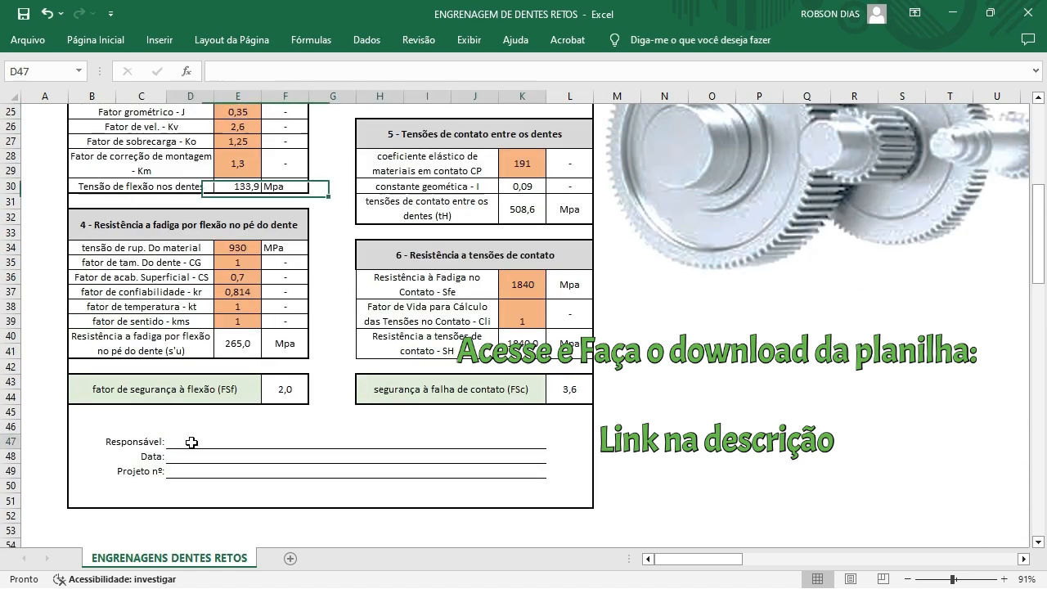
left_click(239, 456)
scroll(283, 421, "up", 8)
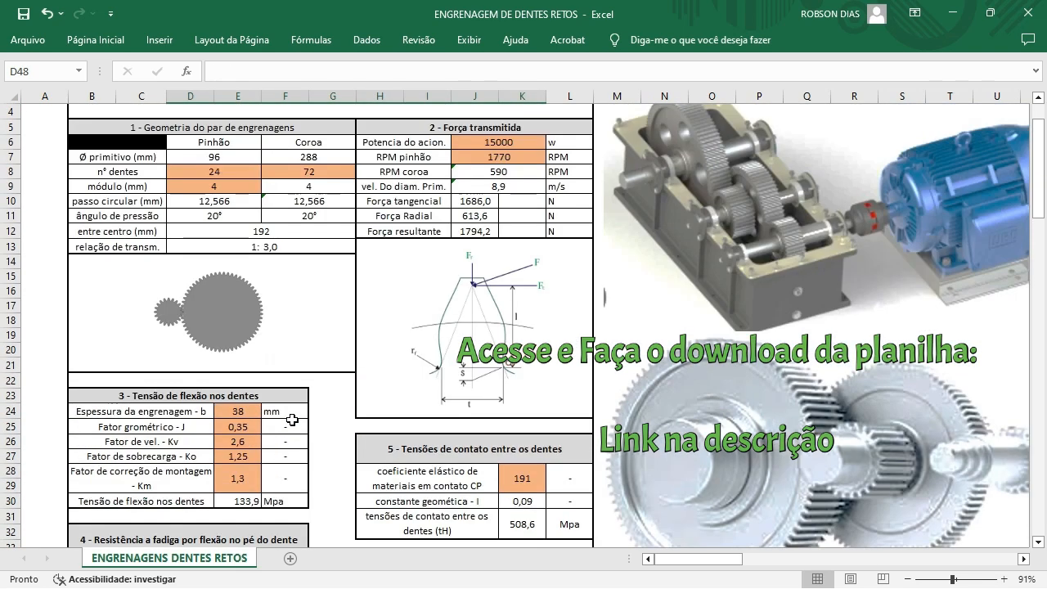
Select the calculation area B1:L51, preview its printout with Imprimir Seleção, and return to the worksheet.
left_click_drag(248, 124, 303, 421)
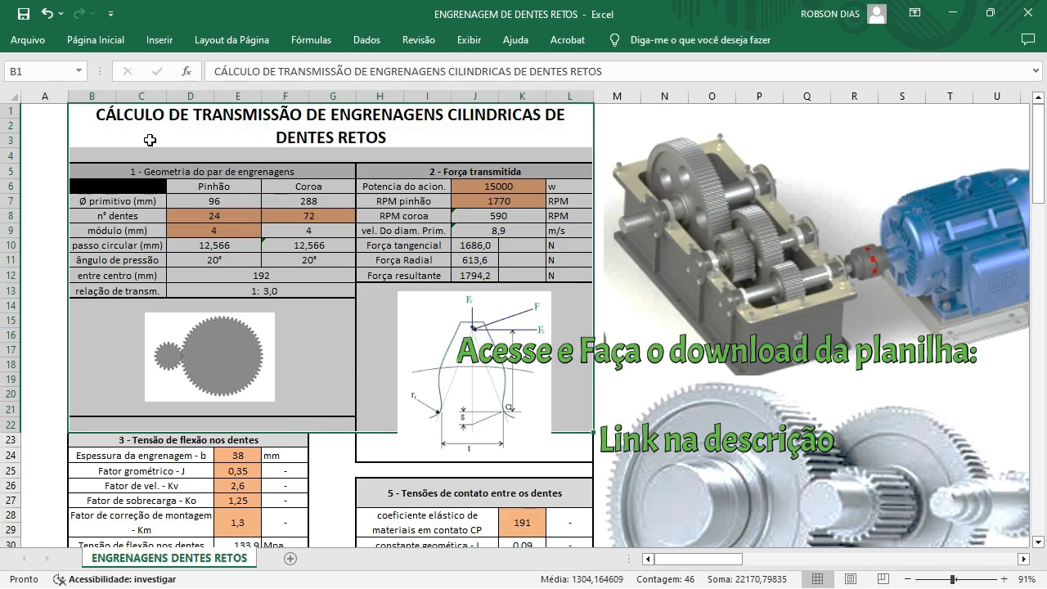
left_click_drag(149, 137, 274, 509)
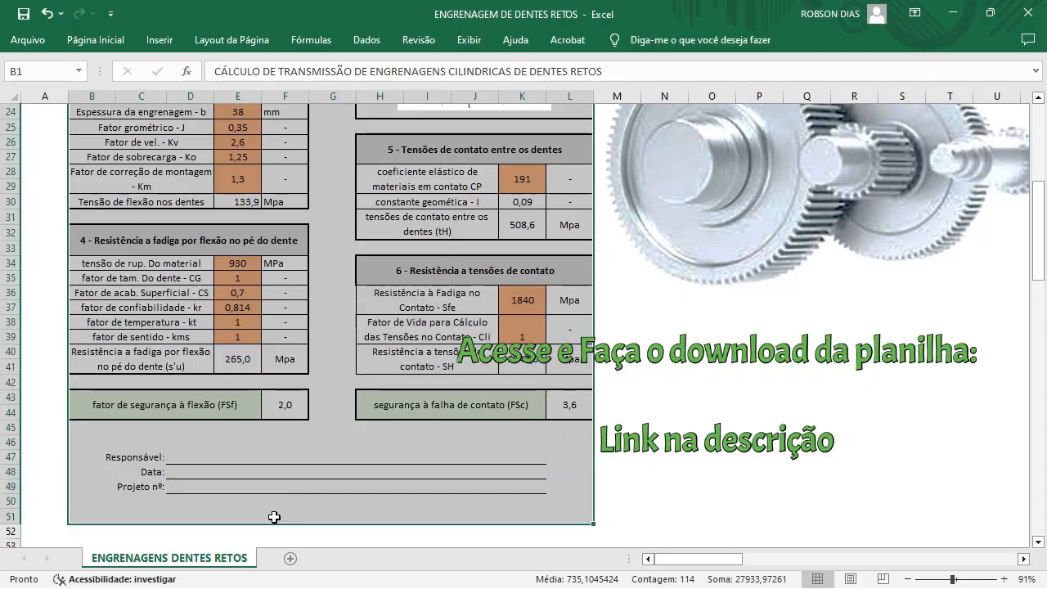
key("ctrl+p")
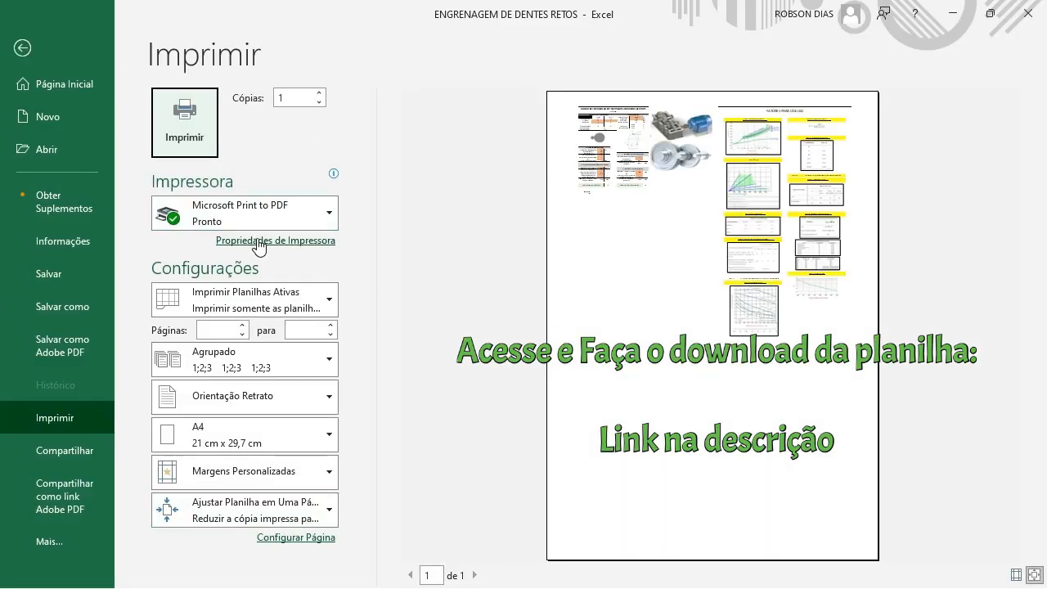
left_click(262, 297)
left_click(262, 407)
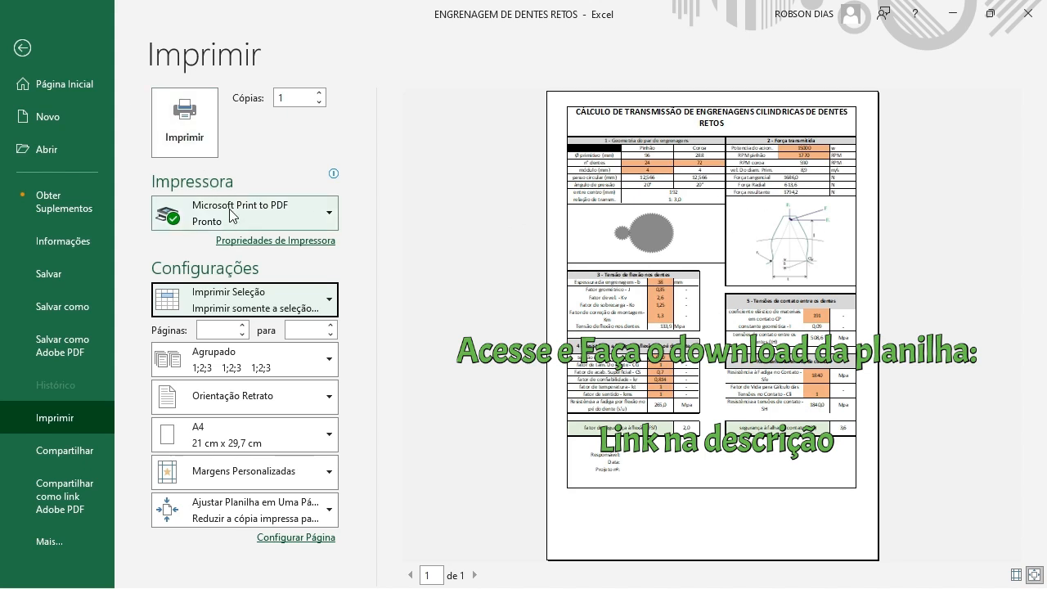
key("Escape")
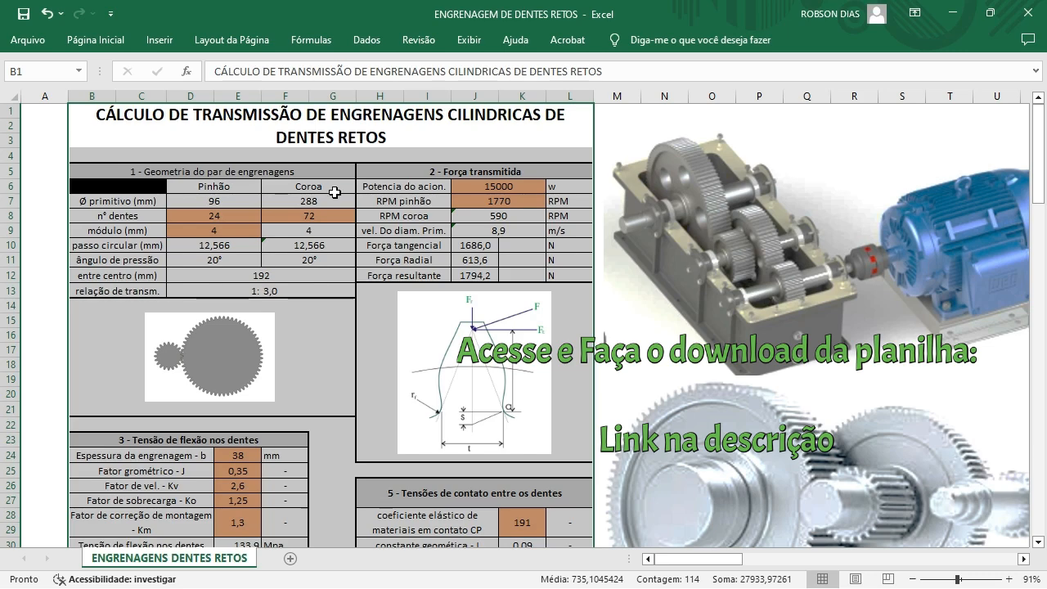
left_click(315, 217)
scroll(539, 286, "down", 4)
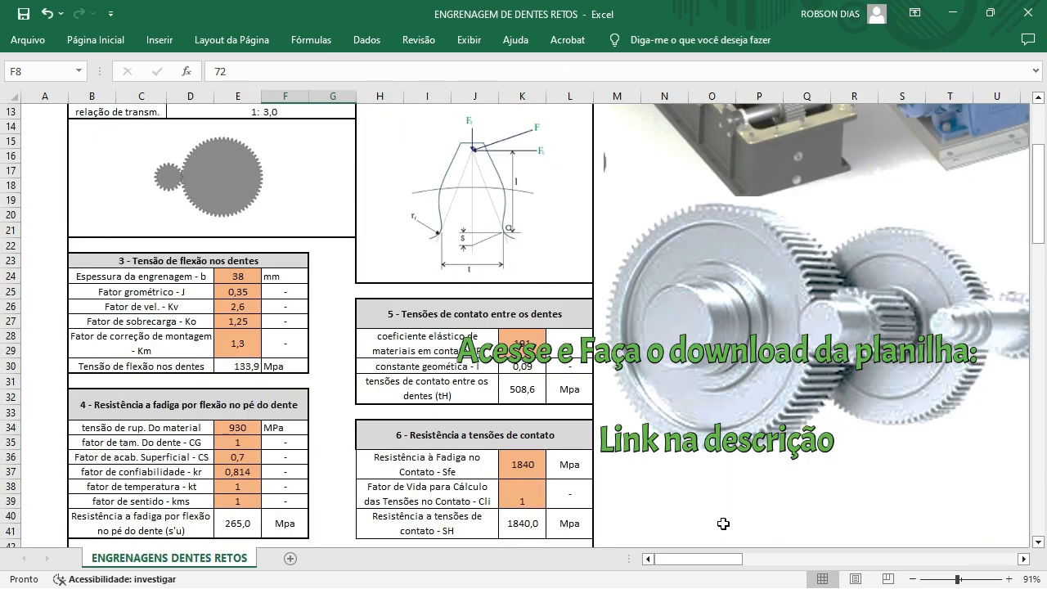
scroll(702, 422, "up", 4)
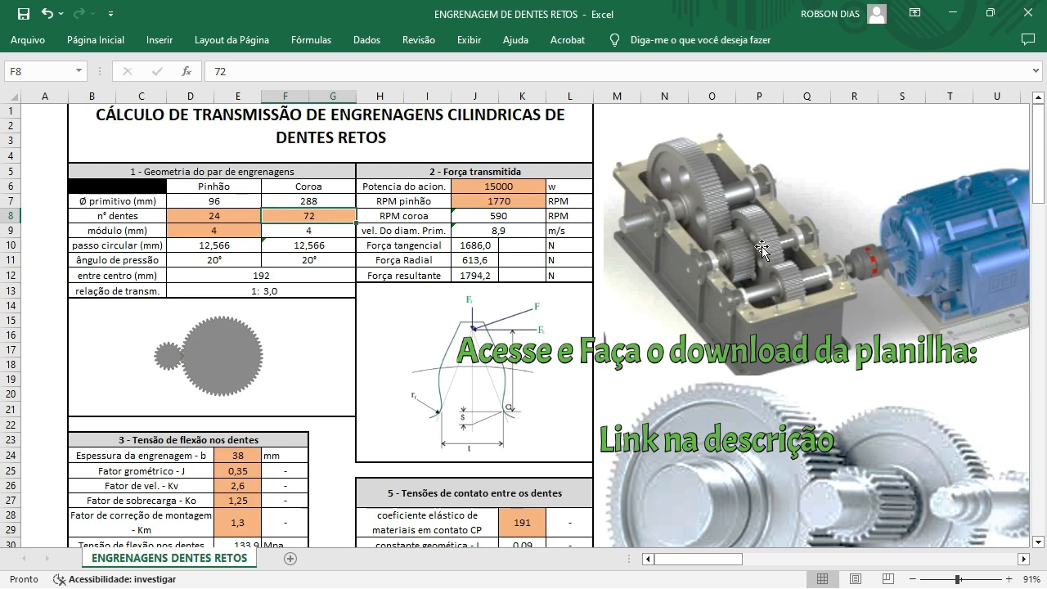
mouse_move(700, 559)
left_mouse_down()
mouse_move(720, 560)
mouse_move(699, 559)
left_mouse_up()
left_click(505, 202)
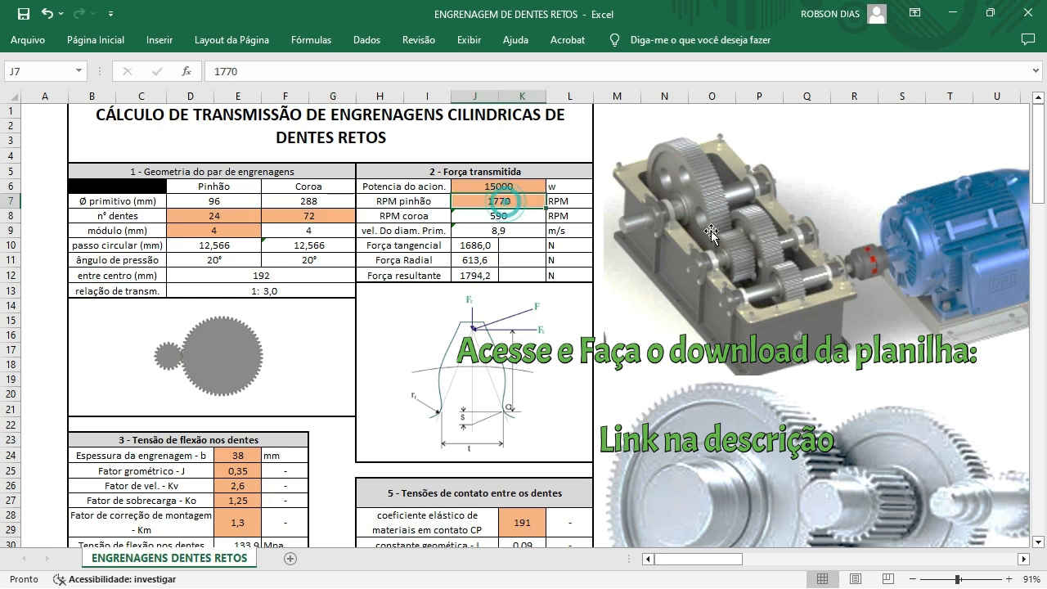